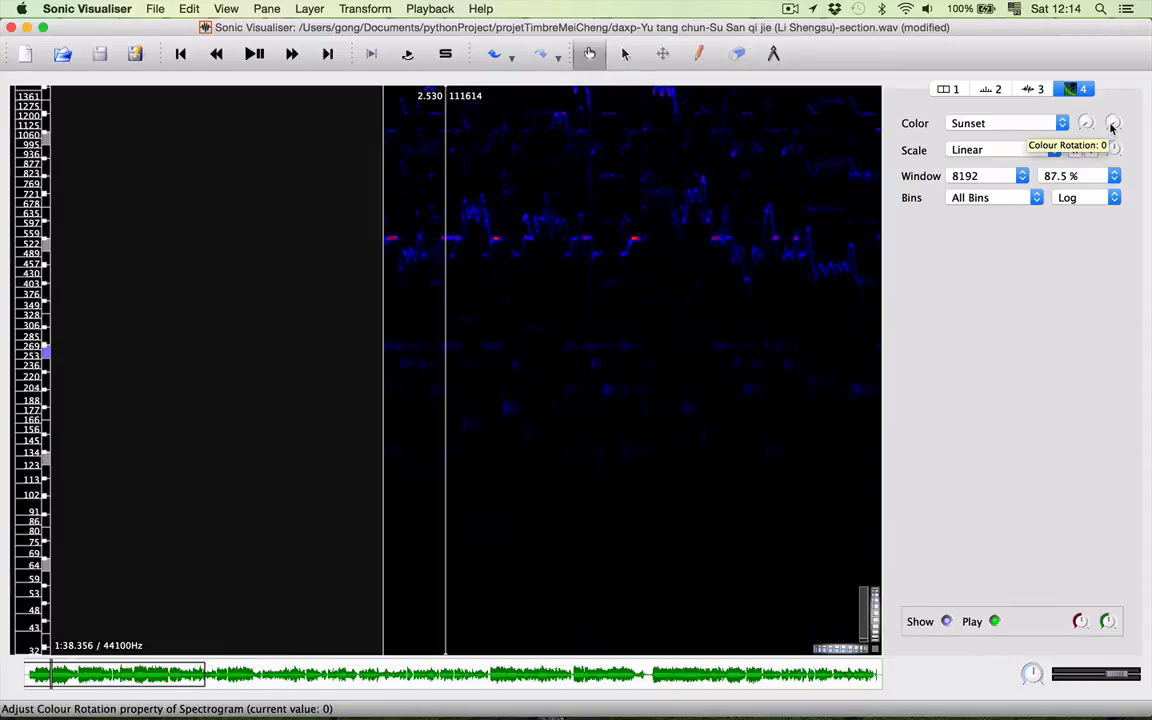
Step: Adjust the spectrogram's colour rotation to brighten the harmonics and set its window size to 2048
{"action": "left_click_drag", "start_coordinate": [1111, 123], "coordinate": [1112, 120]}
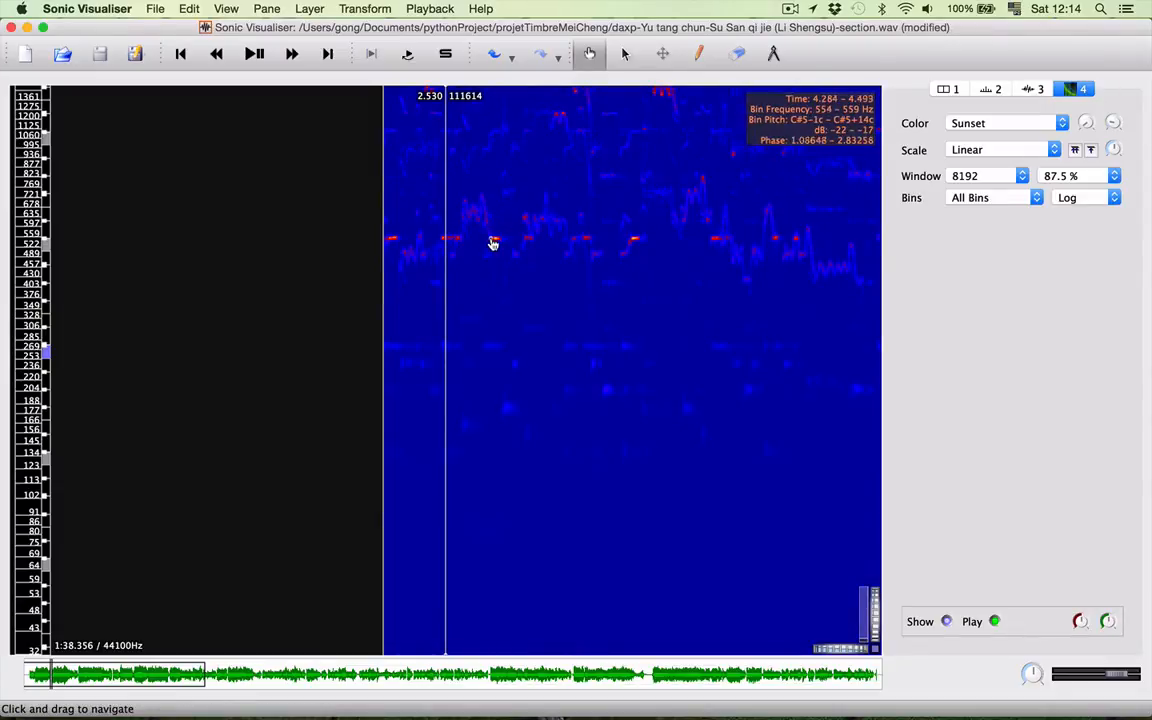
{"action": "left_click", "coordinate": [1008, 180]}
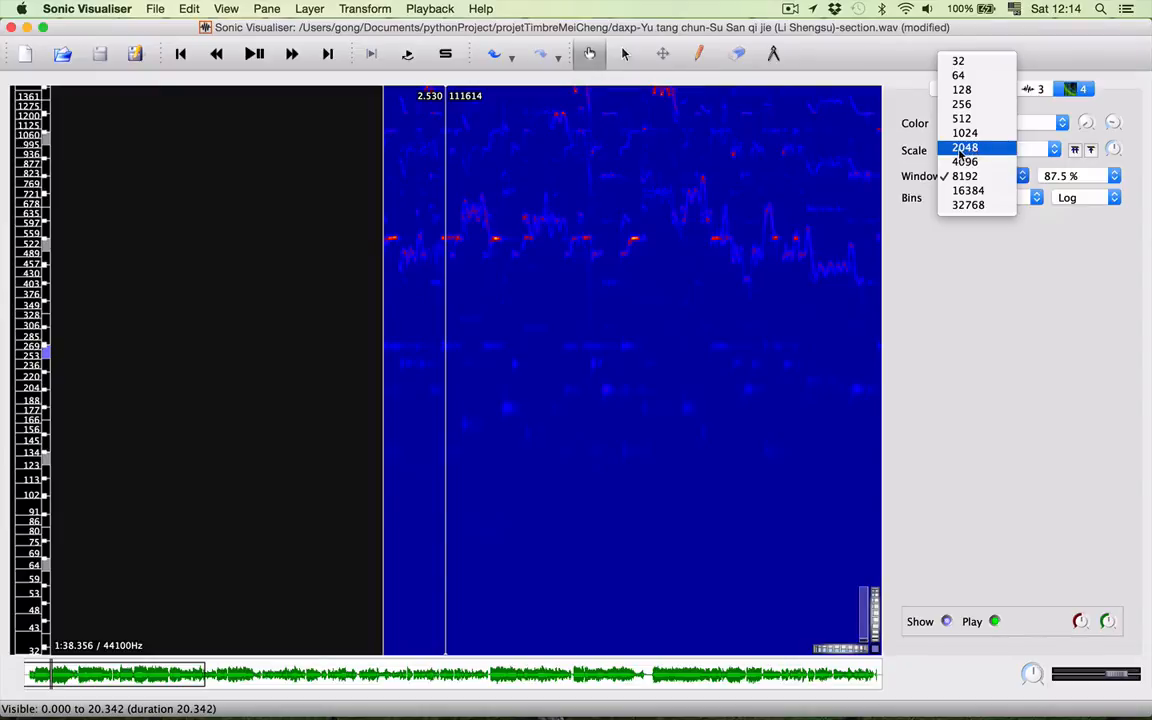
{"action": "left_click", "coordinate": [978, 153]}
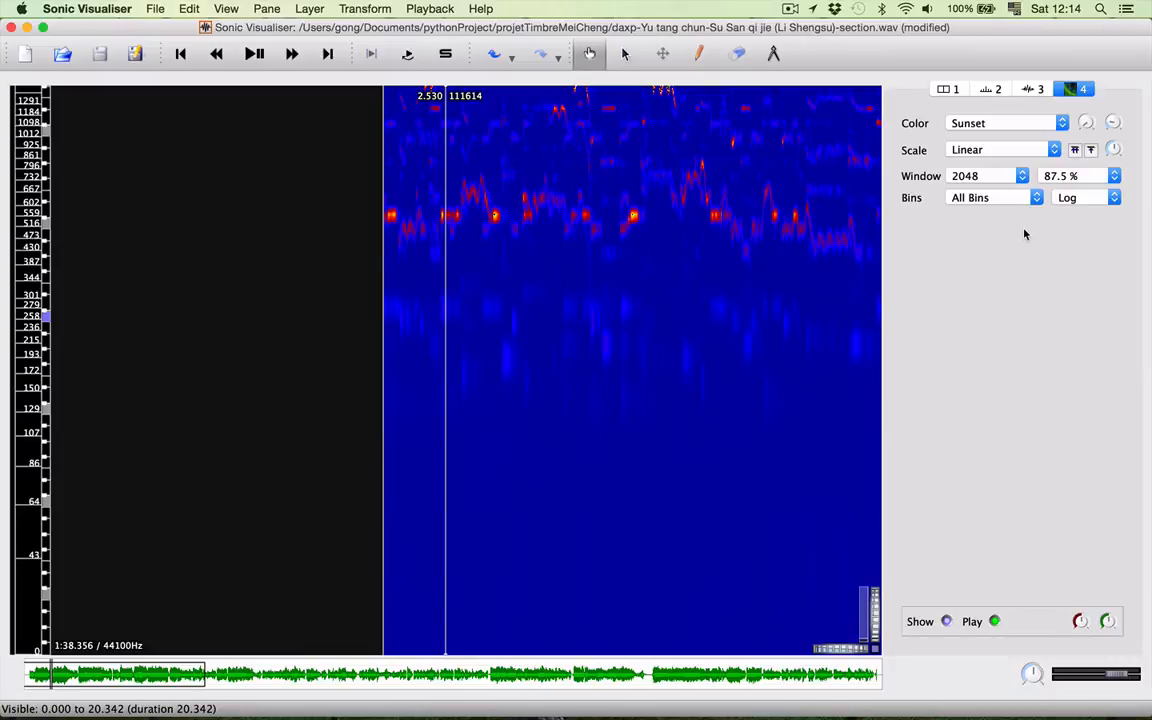
Step: Set the spectrogram's frequency bin scale to Linear
{"action": "left_click", "coordinate": [1080, 200]}
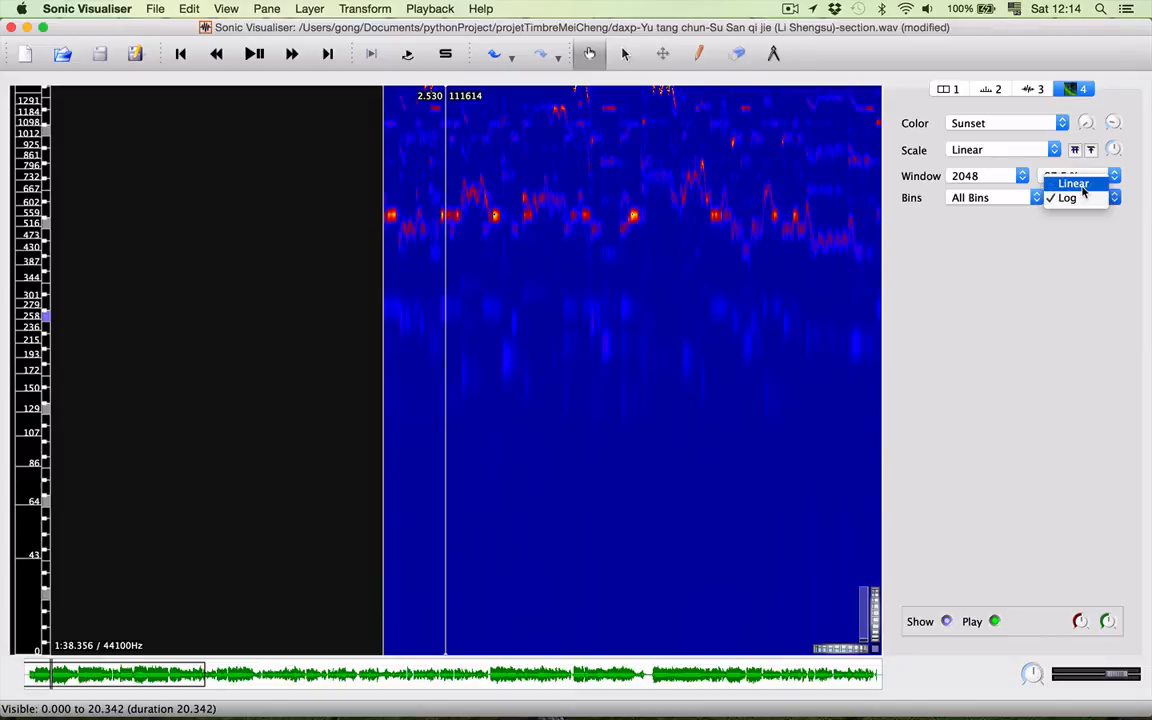
{"action": "left_click", "coordinate": [1075, 185]}
{"action": "left_click", "coordinate": [1092, 199]}
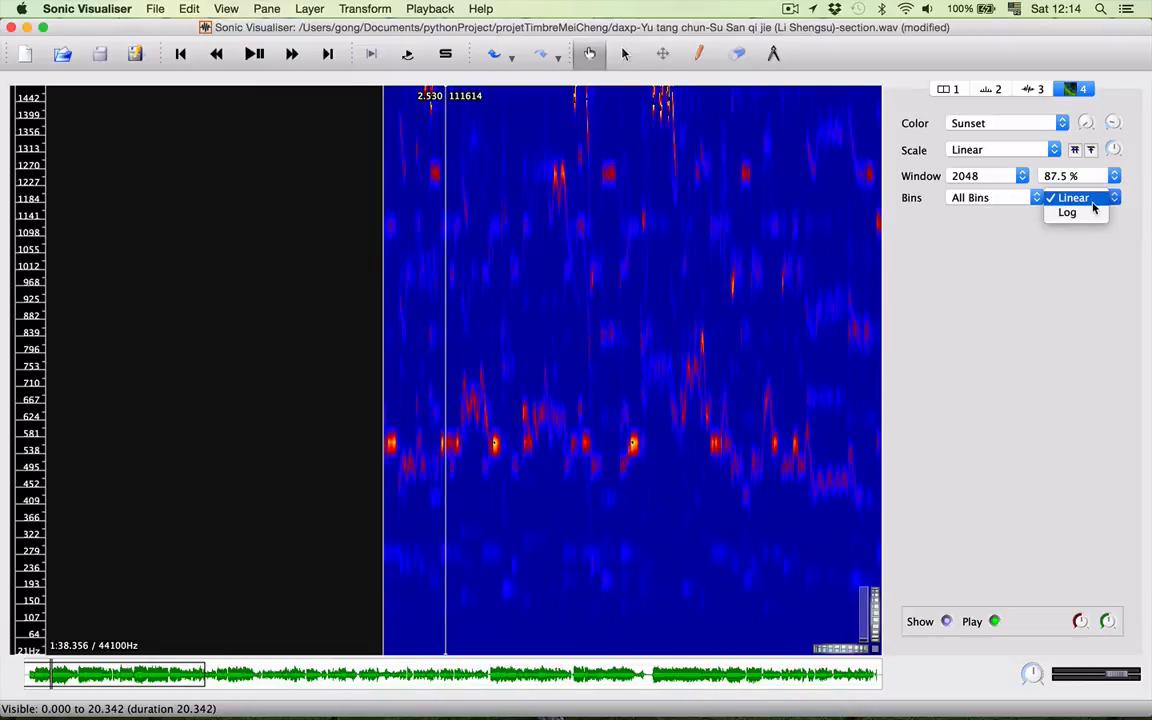
{"action": "left_click", "coordinate": [1080, 274]}
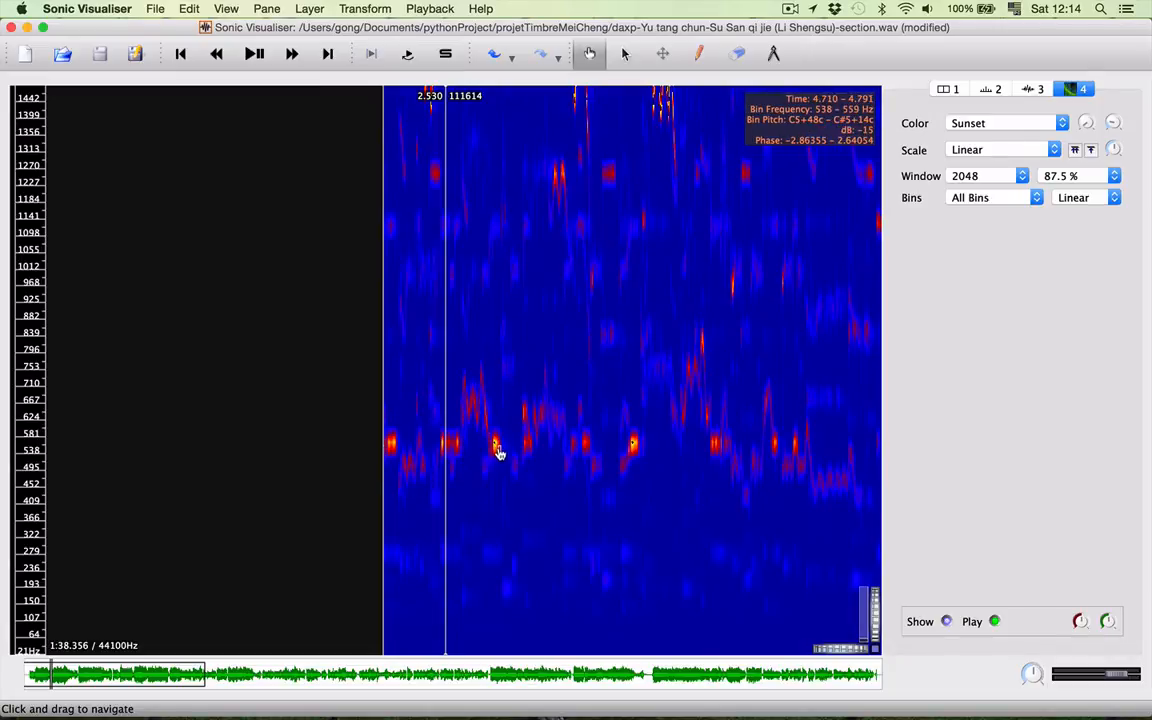
Step: Run the MELODIA - Melody Extraction transform with a minimum frequency of 106.15 Hz and a maximum frequency of 1000 Hz
{"action": "left_click", "coordinate": [364, 9]}
{"action": "mouse_move", "coordinate": [388, 53]}
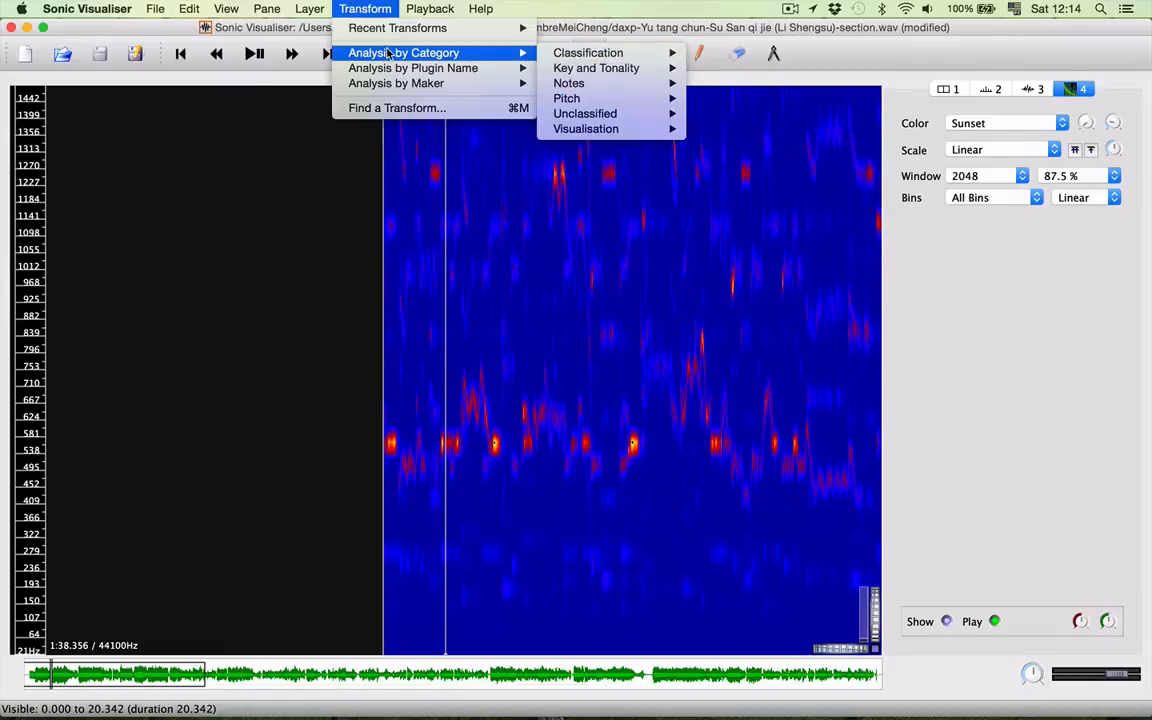
{"action": "mouse_move", "coordinate": [570, 98]}
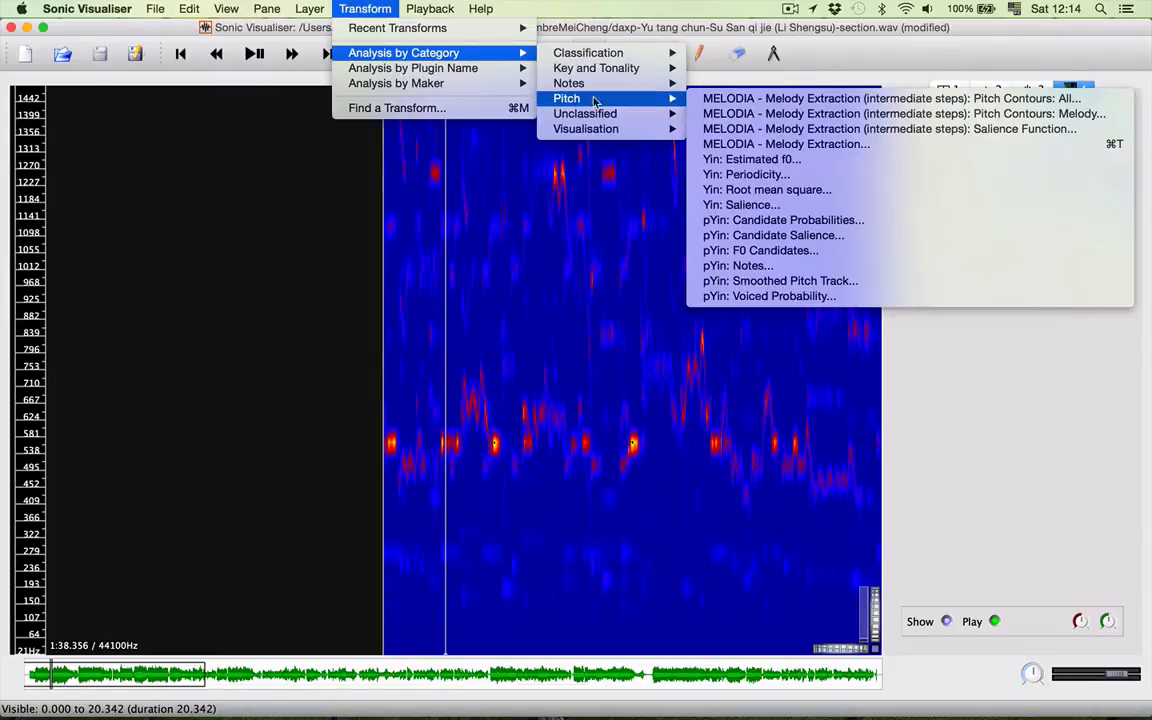
{"action": "left_click", "coordinate": [790, 145]}
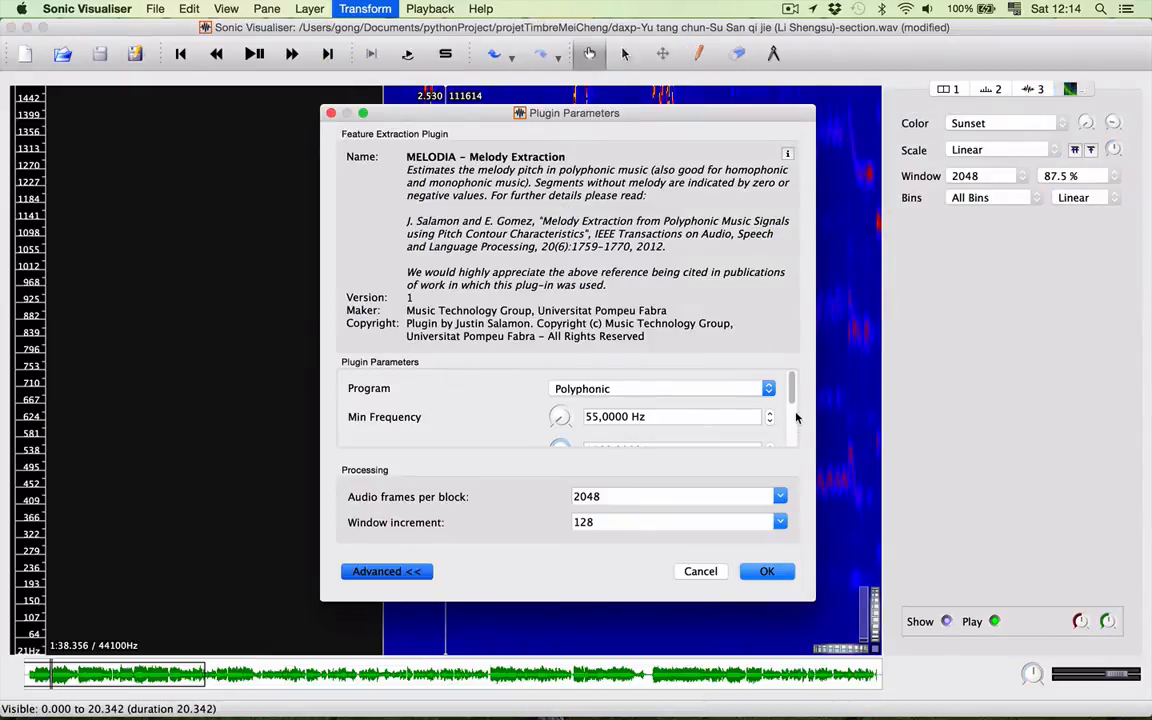
{"action": "left_click_drag", "start_coordinate": [795, 397], "coordinate": [795, 408]}
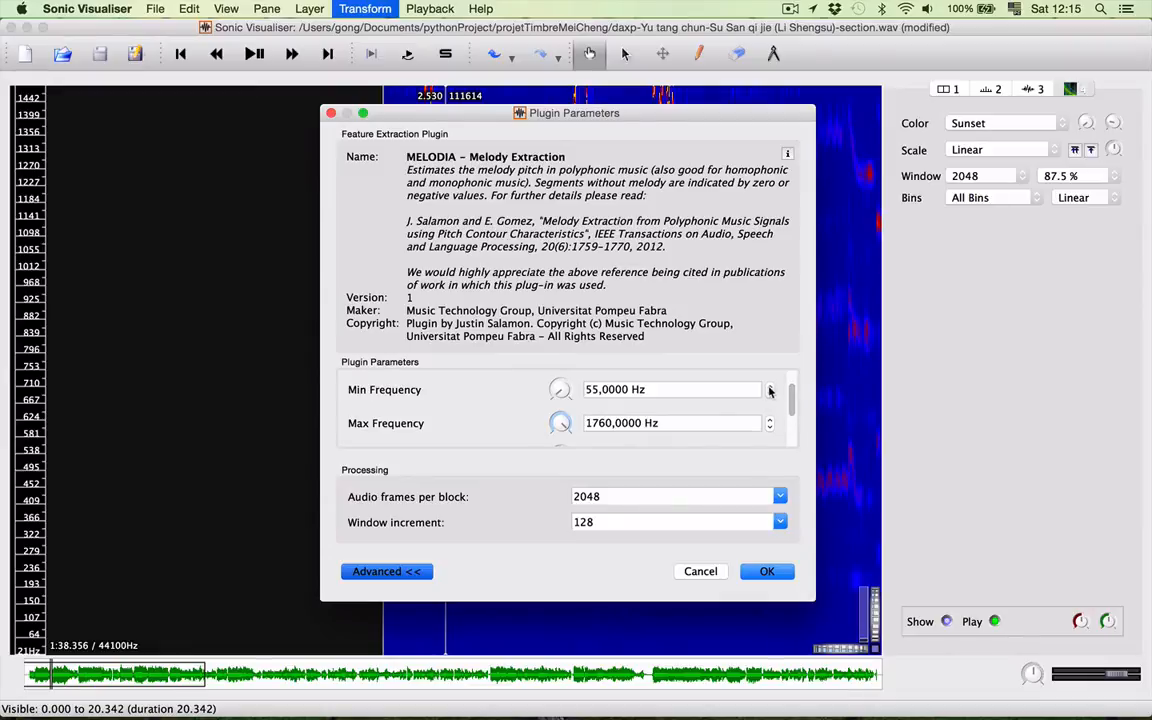
{"action": "left_click_drag", "start_coordinate": [771, 390], "coordinate": [771, 390]}
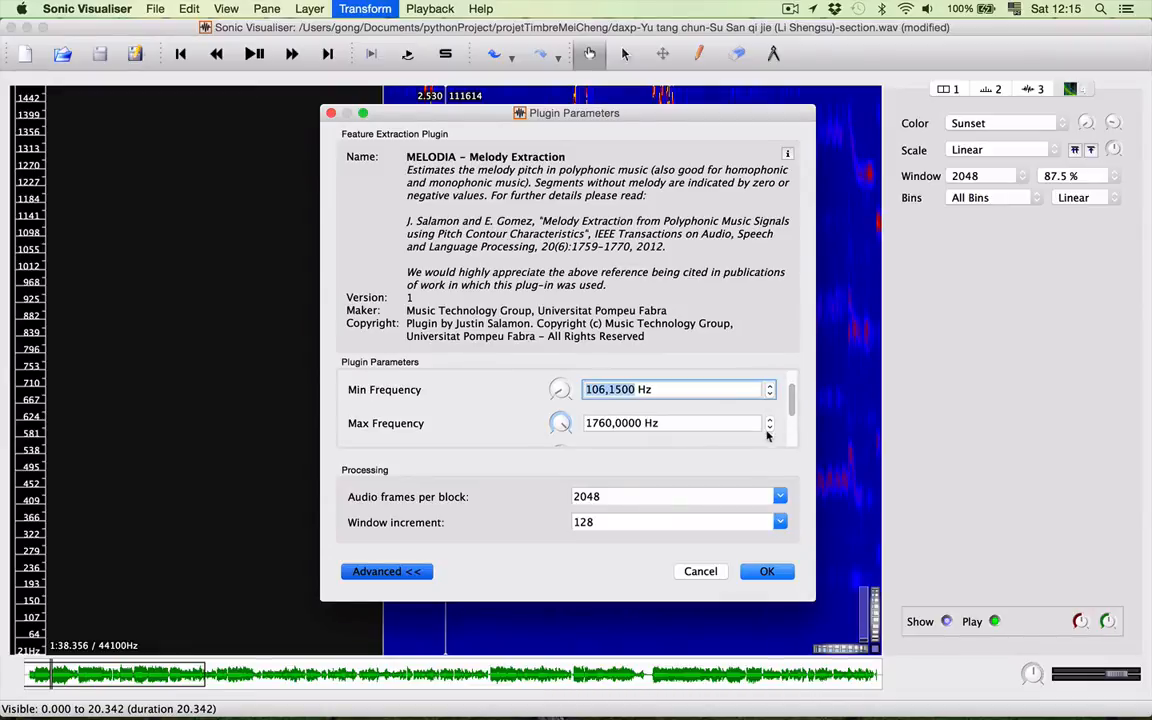
{"action": "left_click", "coordinate": [613, 423]}
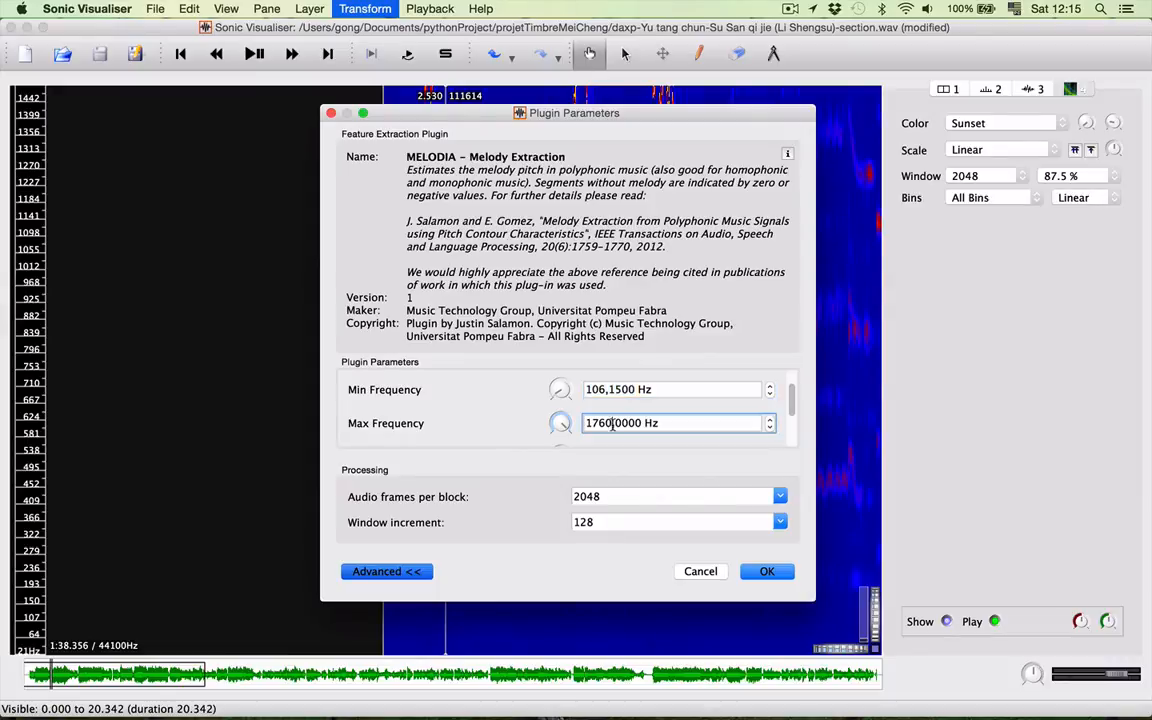
{"action": "left_click_drag", "start_coordinate": [611, 423], "coordinate": [572, 423]}
{"action": "type", "text": "1000"}
{"action": "left_click", "coordinate": [776, 576]}
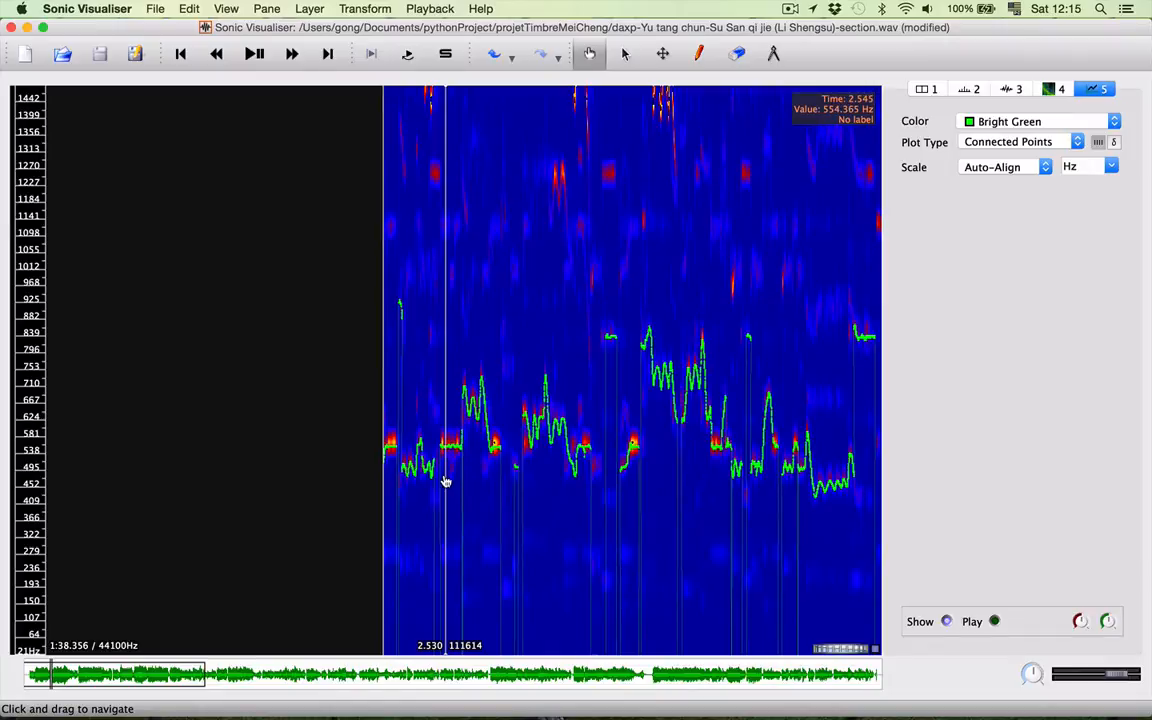
Step: Return to the start of the recording and play back the opening notes briefly
{"action": "key", "text": "Home"}
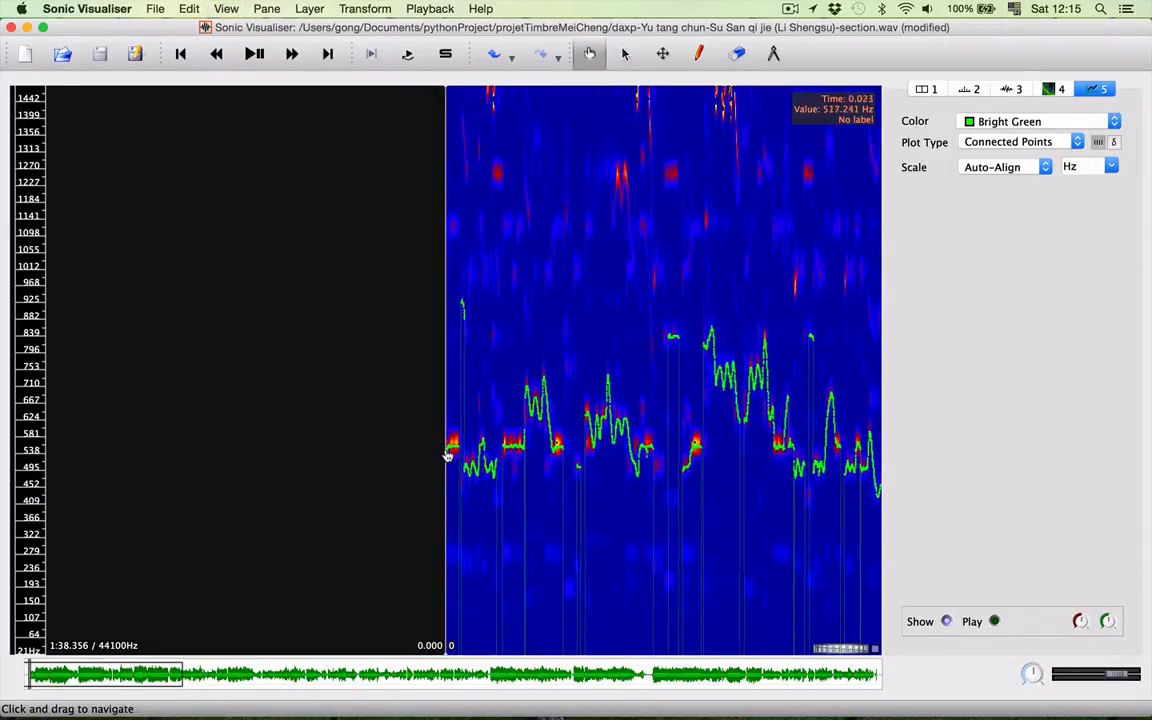
{"action": "key", "text": "space"}
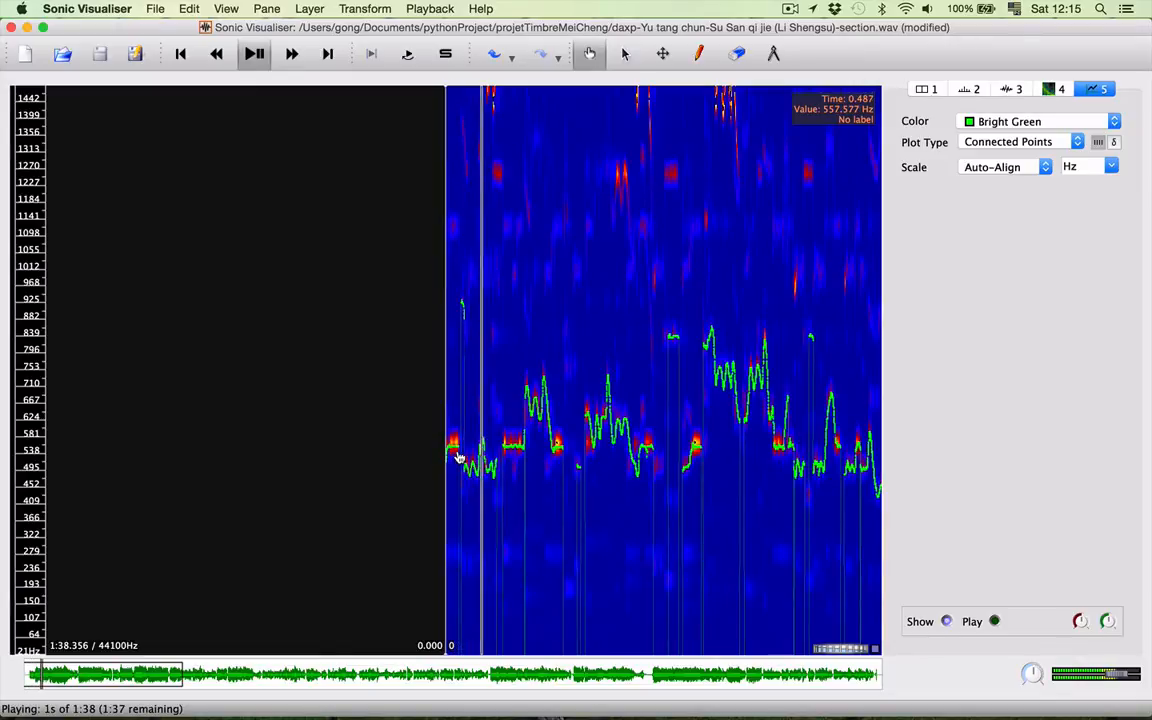
{"action": "key", "text": "space"}
Step: Redraw the beginning of the first note's melody curve close to 0 Hz with the Draw tool, starting at about 0.02 s
{"action": "key", "text": "Up"}
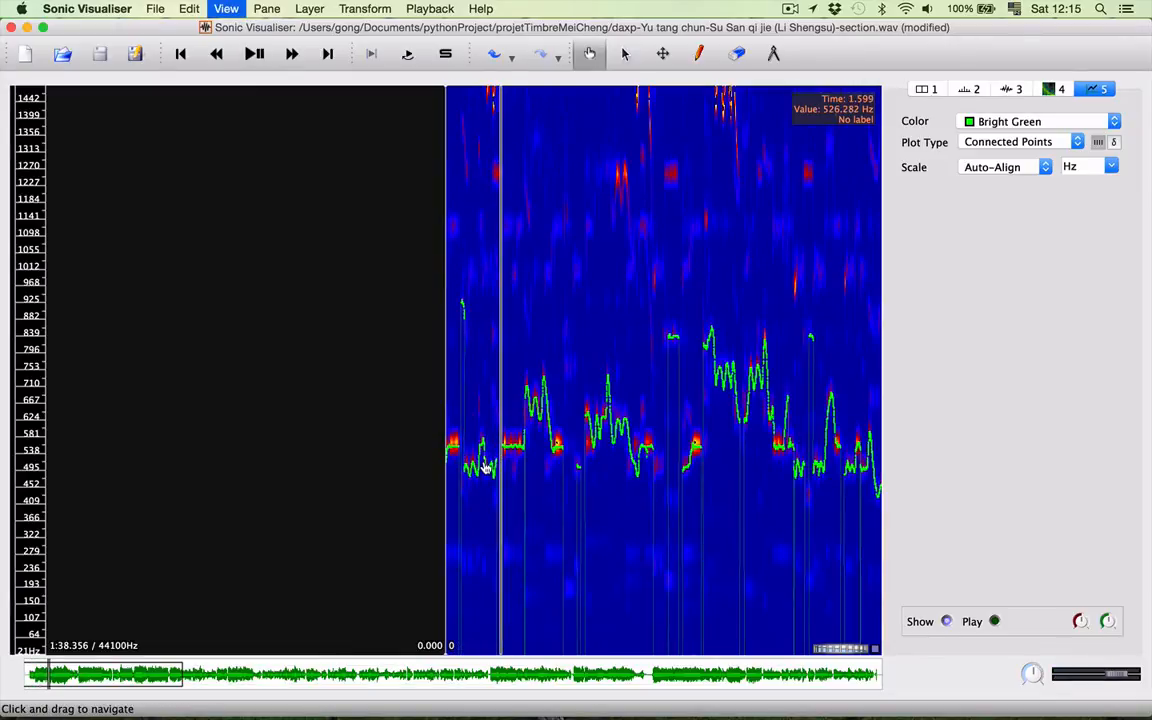
{"action": "key", "text": "Up"}
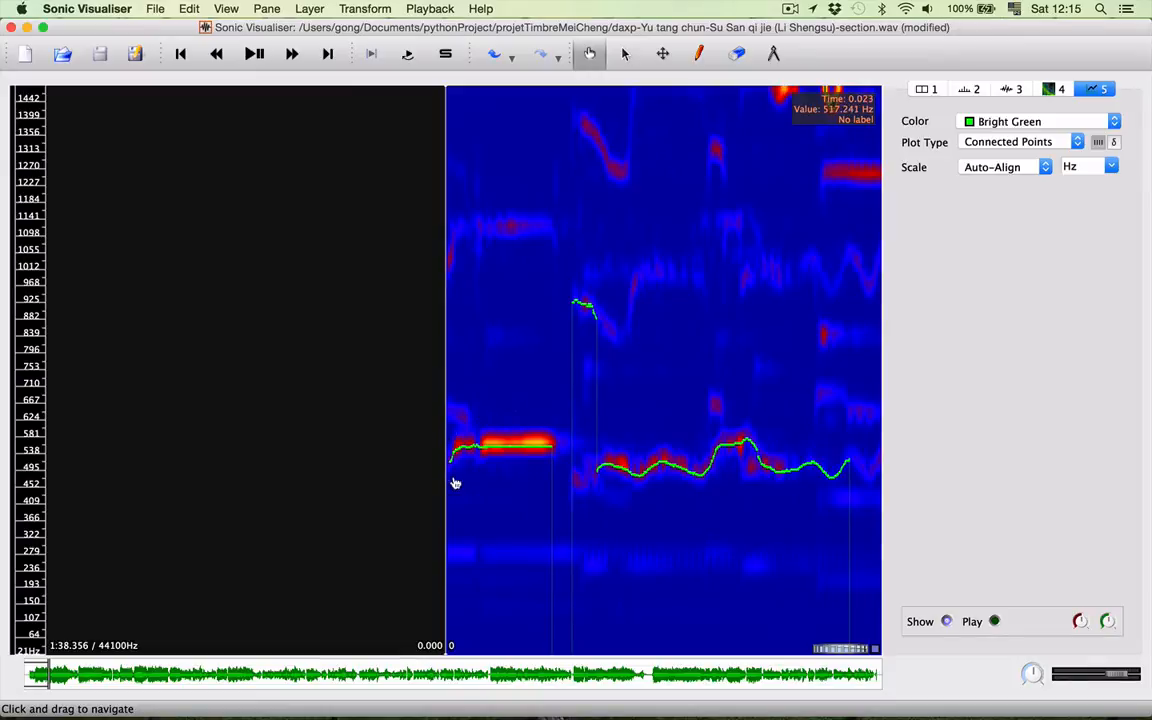
{"action": "scroll", "coordinate": [569, 451], "scroll_direction": "up", "scroll_amount": 5}
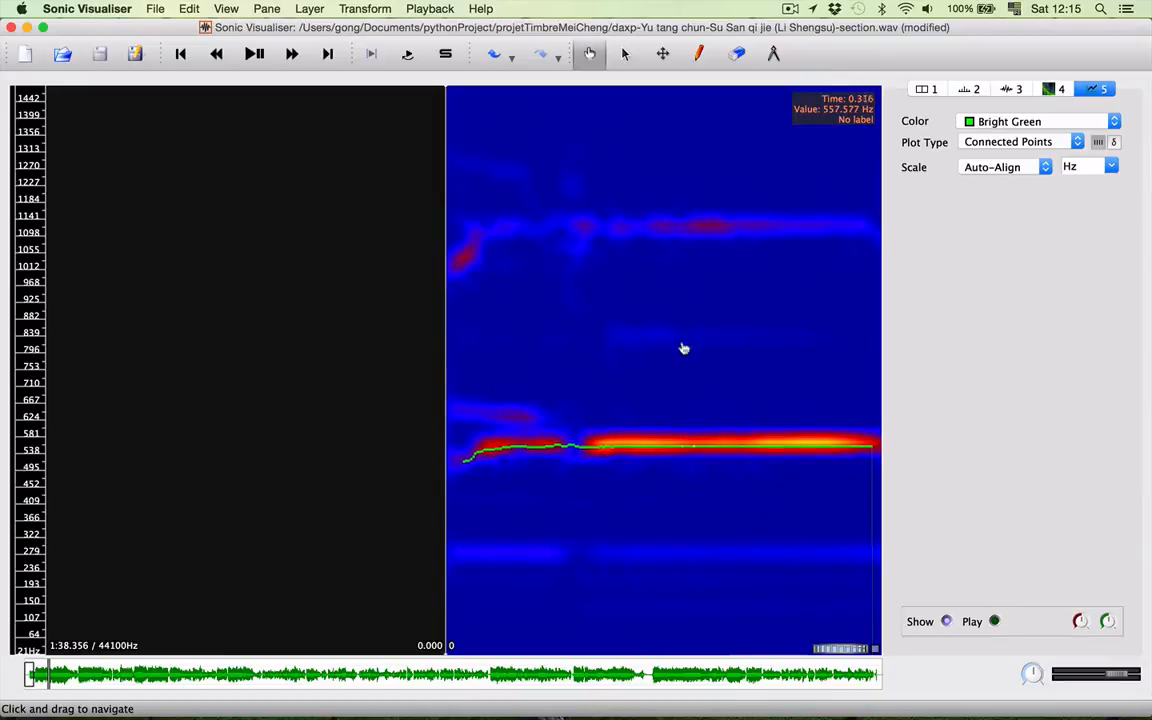
{"action": "left_click", "coordinate": [699, 55]}
{"action": "key", "text": "Up"}
{"action": "key", "text": "Up"}
{"action": "key", "text": "Up"}
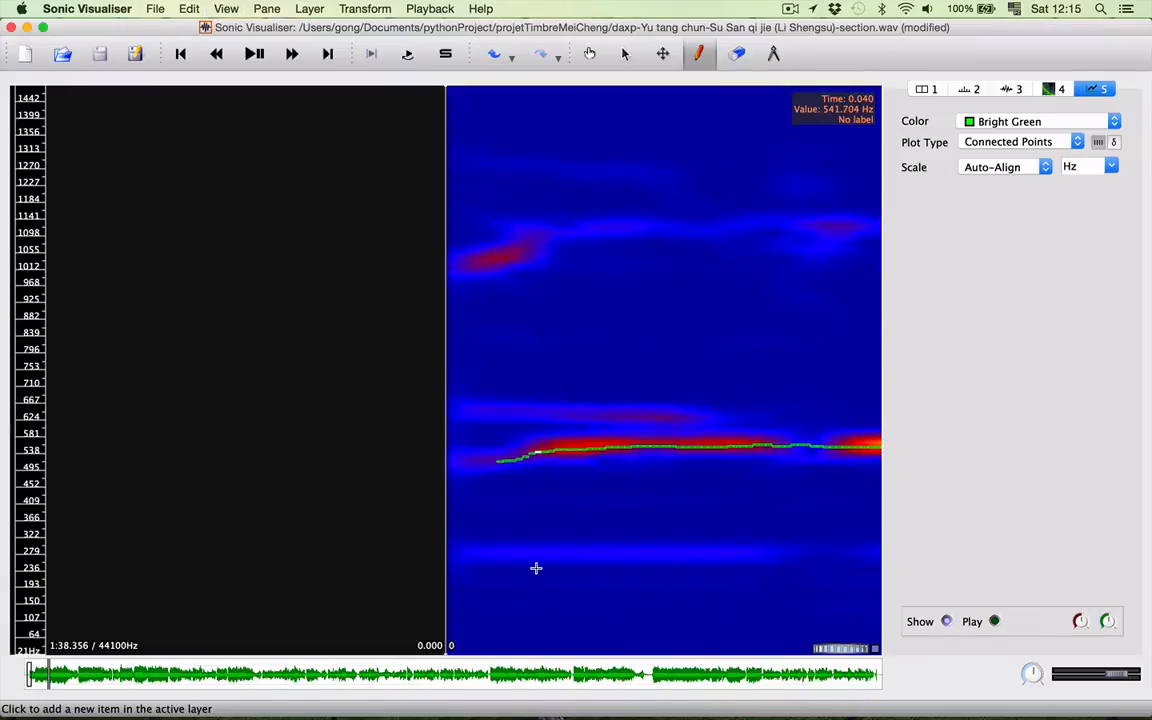
{"action": "key", "text": "Up"}
{"action": "left_click", "coordinate": [519, 651]}
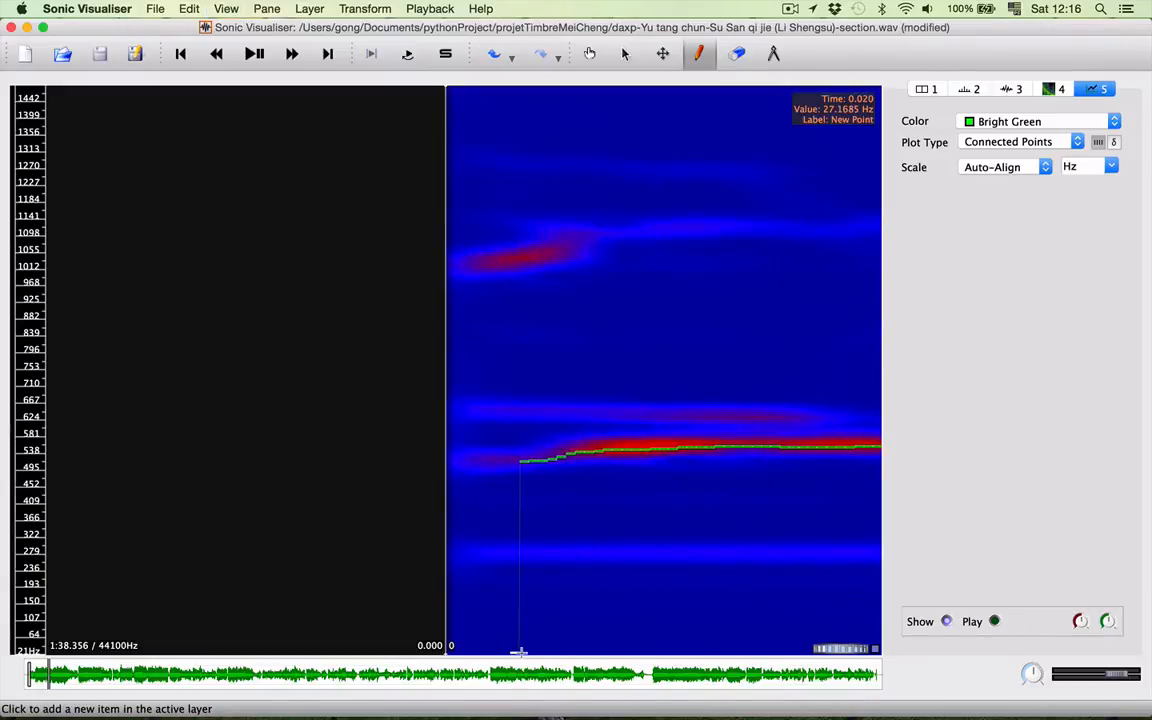
{"action": "left_click_drag", "start_coordinate": [519, 651], "coordinate": [779, 661]}
Step: Redraw the first note's melody curve close to 0 Hz from about 0.20 s to 0.26 s
{"action": "key", "text": "Right"}
{"action": "key", "text": "Right"}
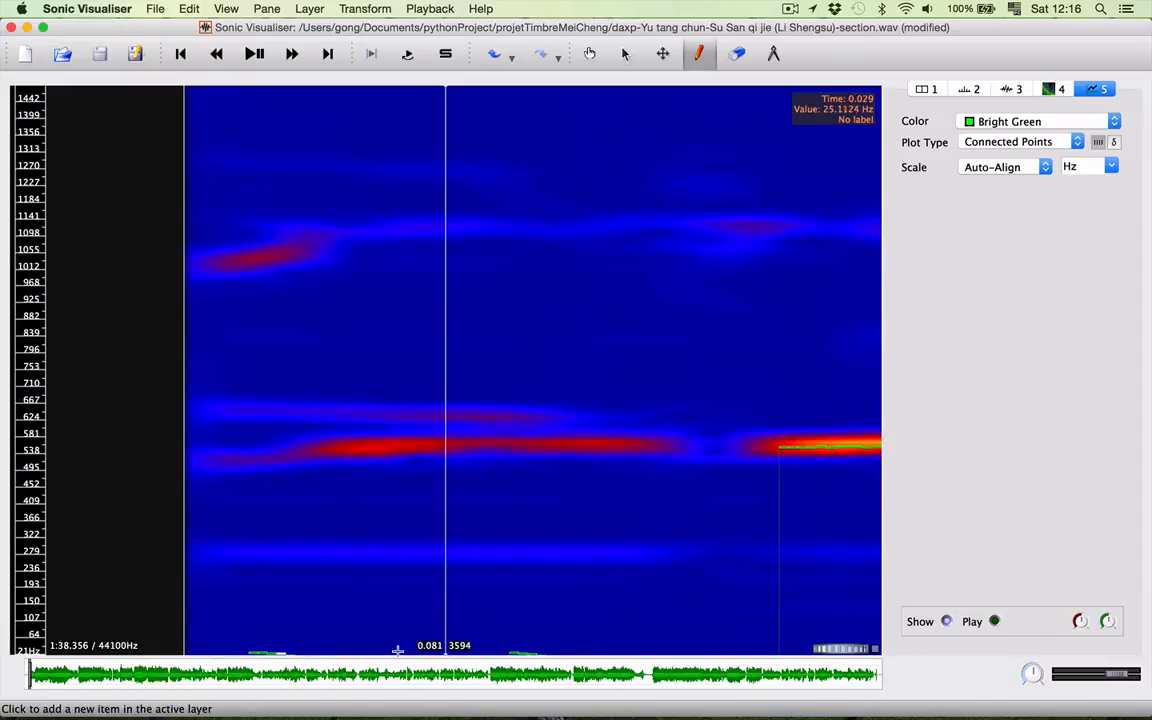
{"action": "scroll", "coordinate": [635, 648], "scroll_direction": "right", "scroll_amount": 5}
{"action": "scroll", "coordinate": [706, 648], "scroll_direction": "right", "scroll_amount": 1}
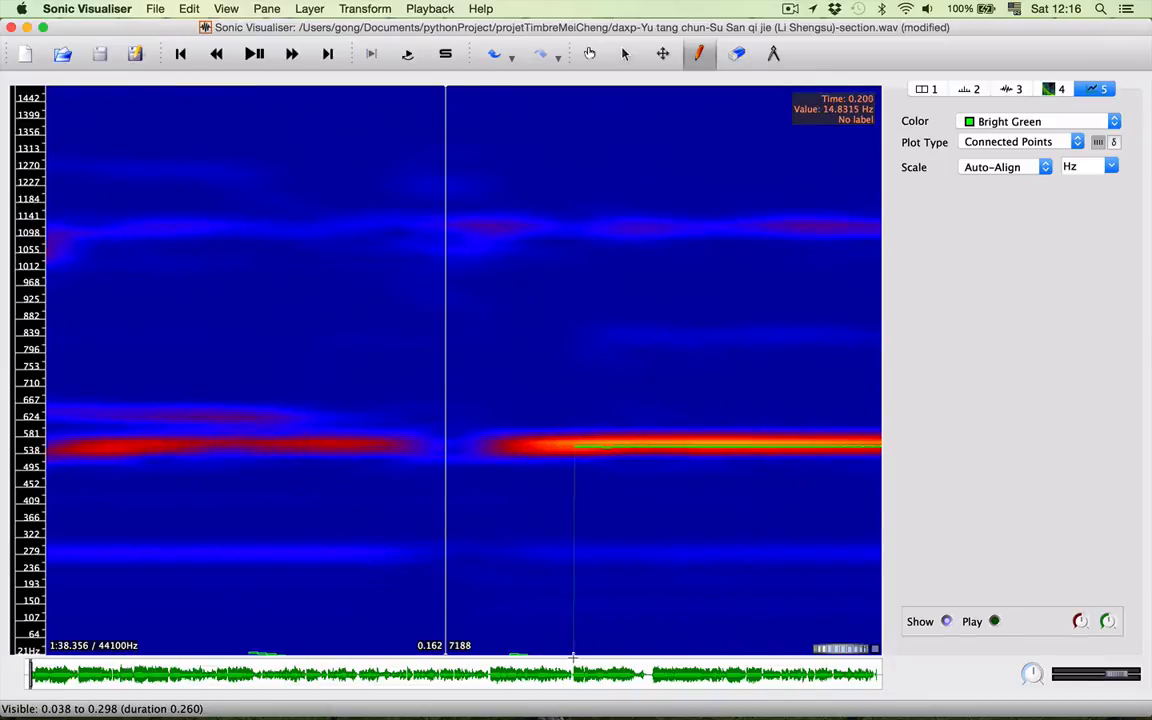
{"action": "left_click_drag", "start_coordinate": [673, 659], "coordinate": [771, 668]}
Step: Redraw the melody curve close to 0 Hz from about 0.26 s to 0.34 s
{"action": "key", "text": "Right"}
{"action": "key", "text": "Right"}
{"action": "key", "text": "Right"}
{"action": "key", "text": "Right"}
{"action": "key", "text": "Right"}
{"action": "key", "text": "Right"}
{"action": "key", "text": "Right"}
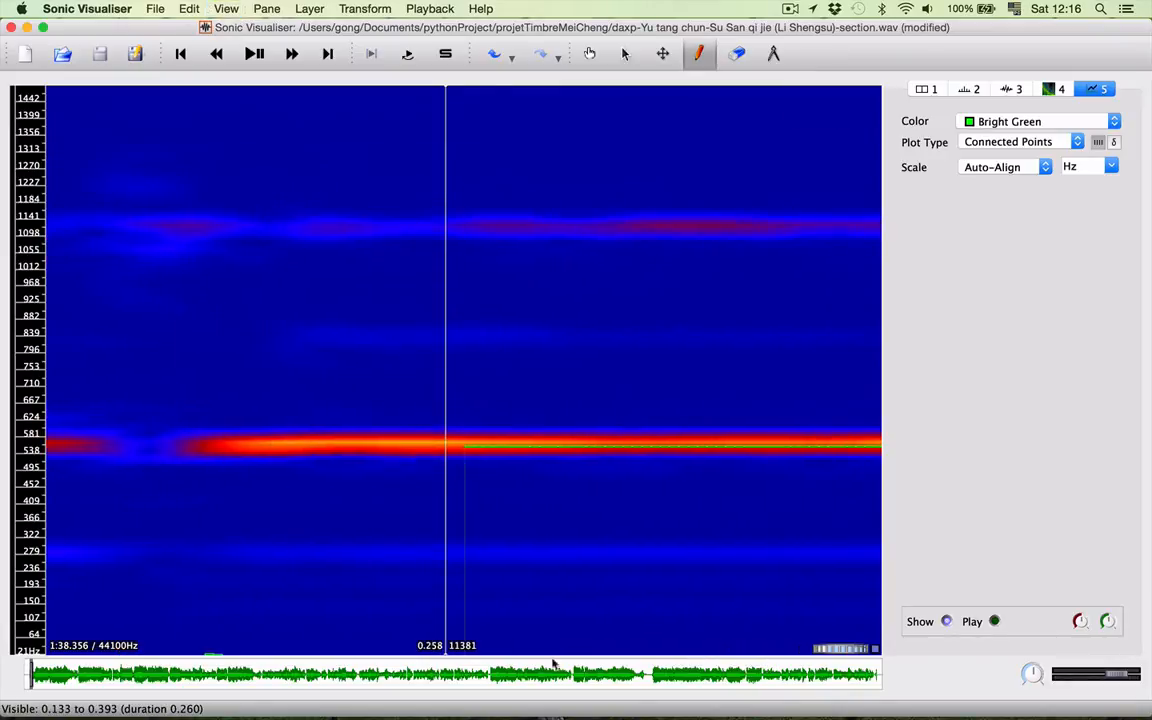
{"action": "mouse_move", "coordinate": [468, 653]}
{"action": "left_mouse_down"}
{"action": "mouse_move", "coordinate": [692, 656]}
{"action": "mouse_move", "coordinate": [550, 655]}
{"action": "left_mouse_up"}
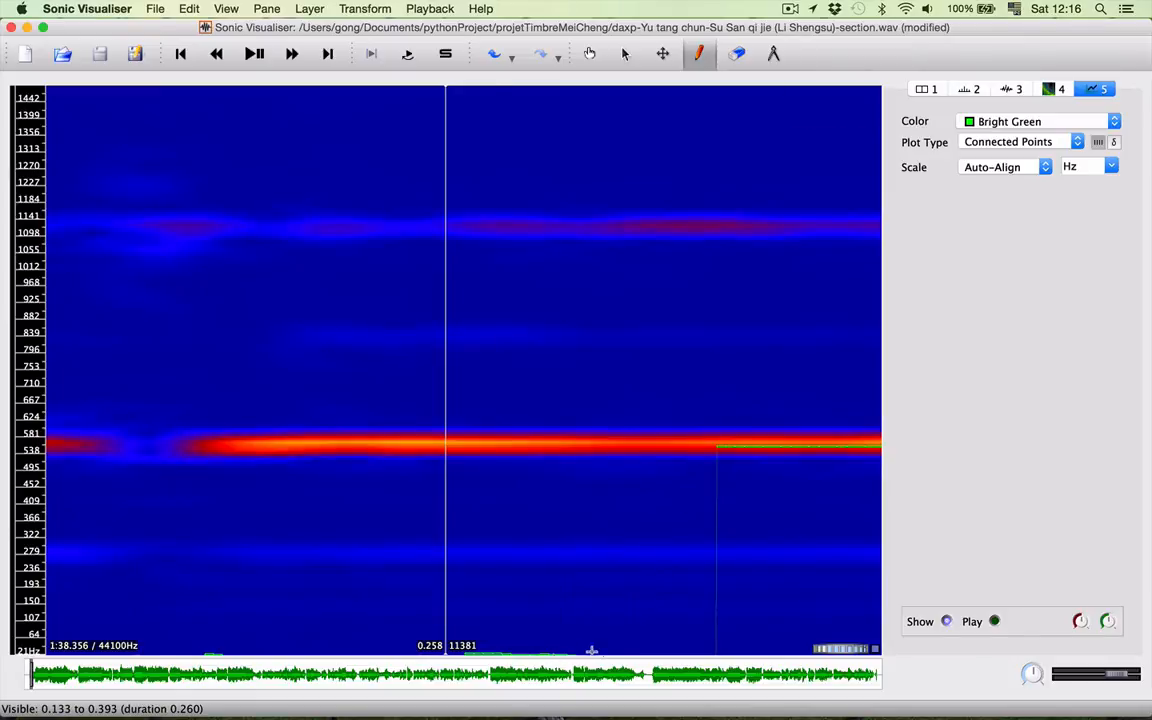
Step: Pull the melody curve down close to 0 Hz from about 0.34 s to 0.45 s
{"action": "key", "text": "Right"}
{"action": "key", "text": "Right"}
{"action": "key", "text": "Right"}
{"action": "key", "text": "Right"}
{"action": "key", "text": "Right"}
{"action": "key", "text": "Right"}
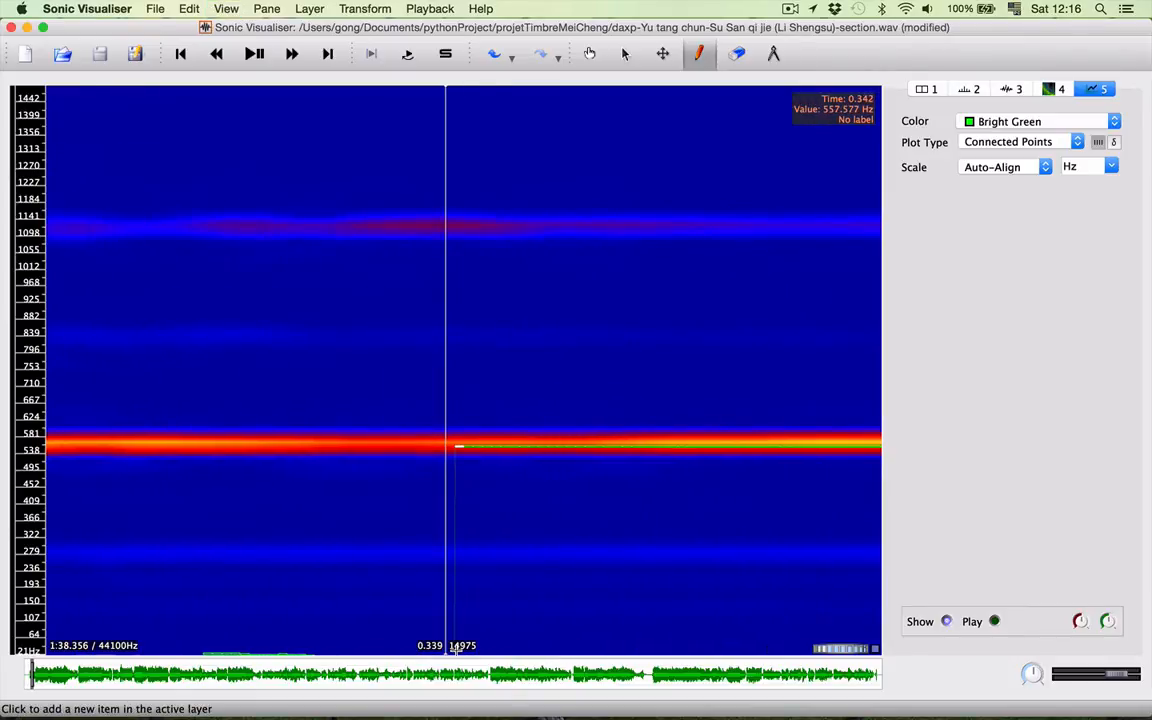
{"action": "left_click_drag", "start_coordinate": [457, 647], "coordinate": [700, 658]}
Step: Draw the remaining part of the first note's melody curve close to 0 Hz, from about 0.45 s to 0.54 s
{"action": "key", "text": "Right"}
{"action": "key", "text": "Right"}
{"action": "key", "text": "Right"}
{"action": "key", "text": "Right"}
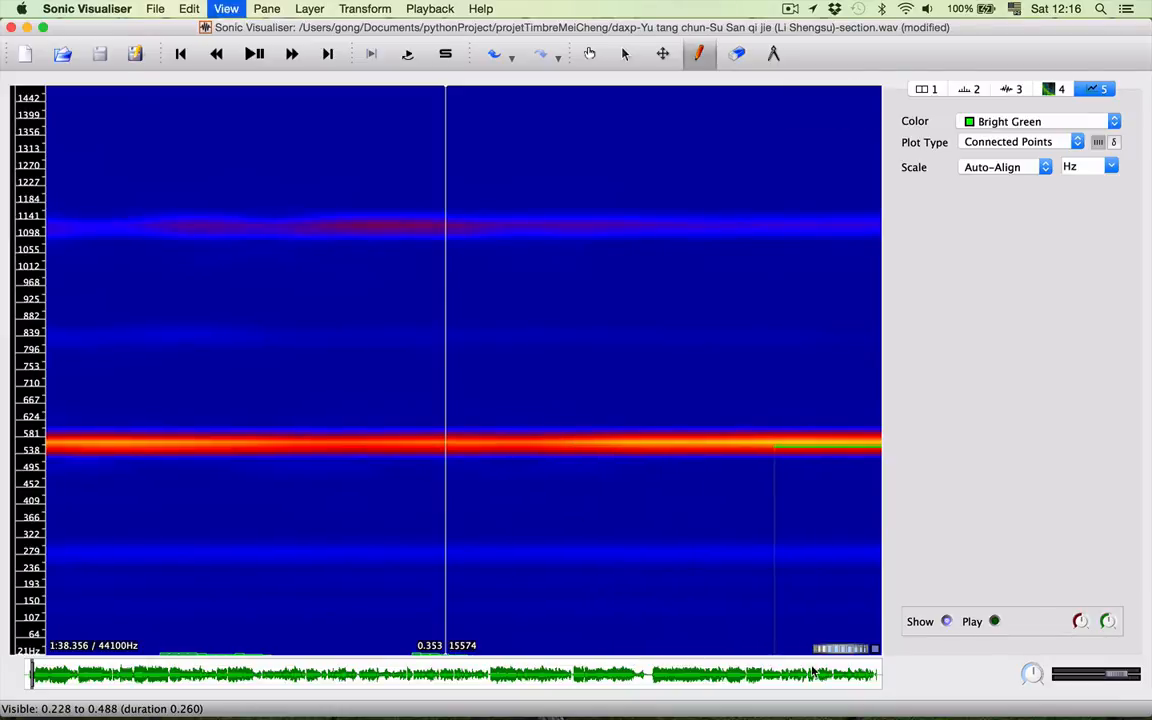
{"action": "key", "text": "Right"}
{"action": "key", "text": "Right"}
{"action": "key", "text": "Right"}
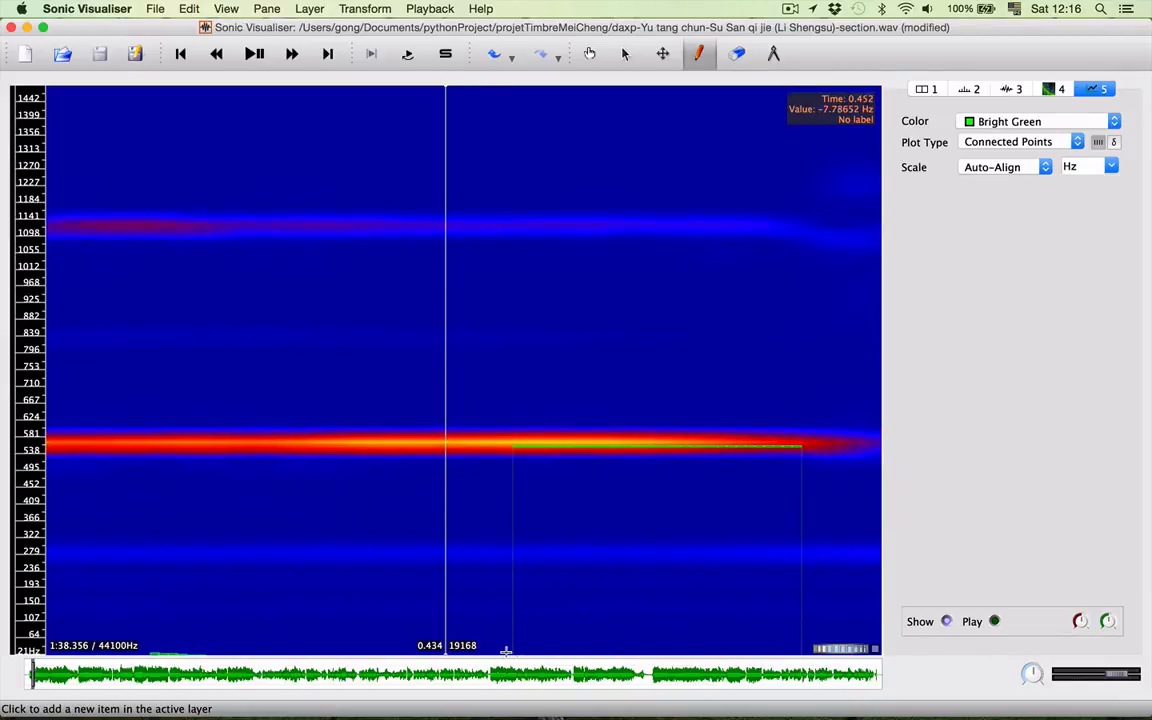
{"action": "left_click_drag", "start_coordinate": [506, 648], "coordinate": [804, 663]}
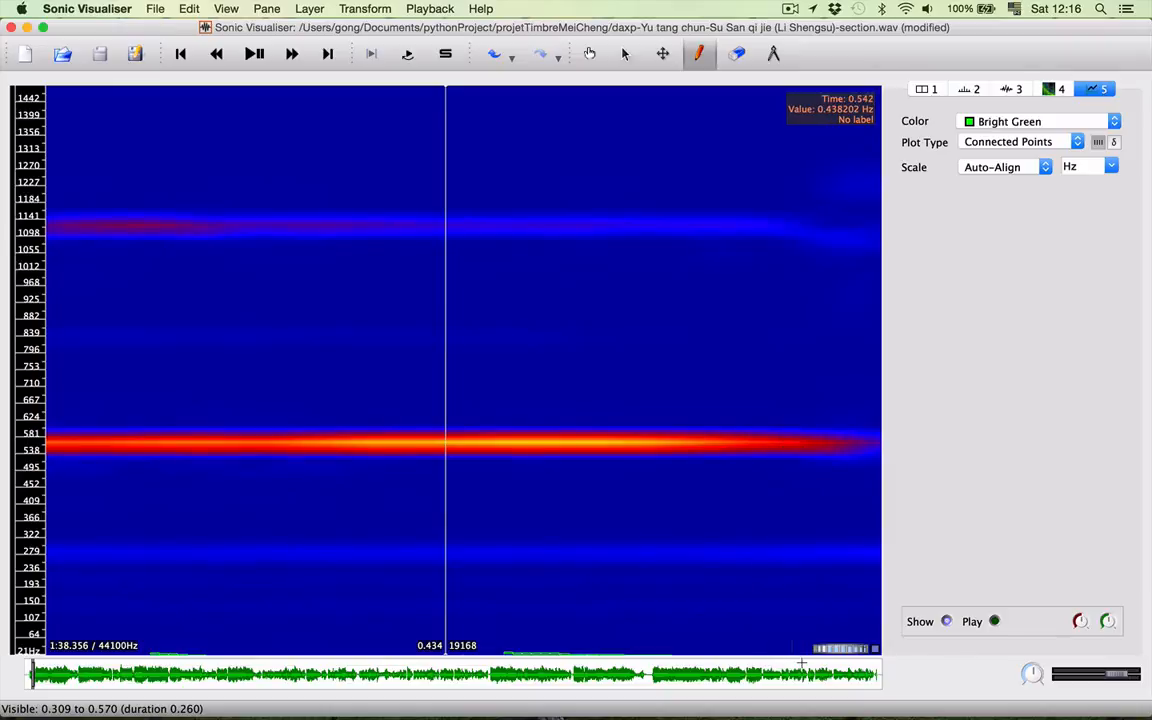
Step: Select the first note's region from about 0.034 s to 0.580 s and try to delete its melody points
{"action": "key", "text": "Right"}
{"action": "key", "text": "Right"}
{"action": "key", "text": "Right"}
{"action": "key", "text": "Right"}
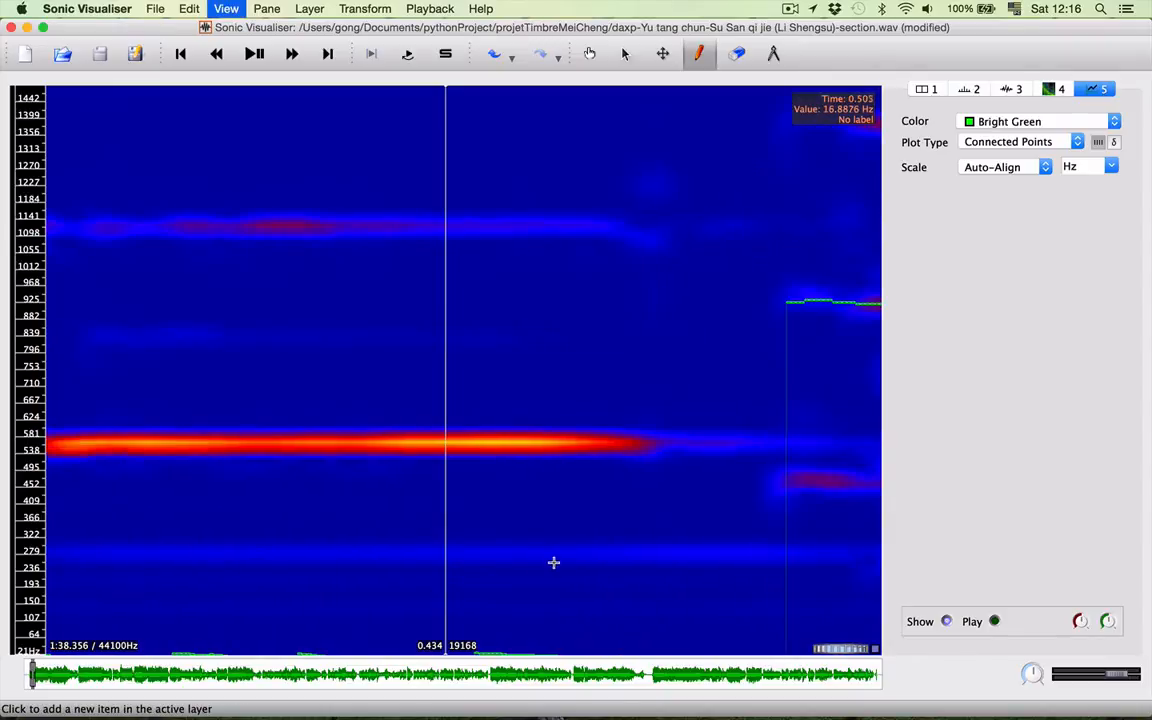
{"action": "key", "text": "Right"}
{"action": "key", "text": "Right"}
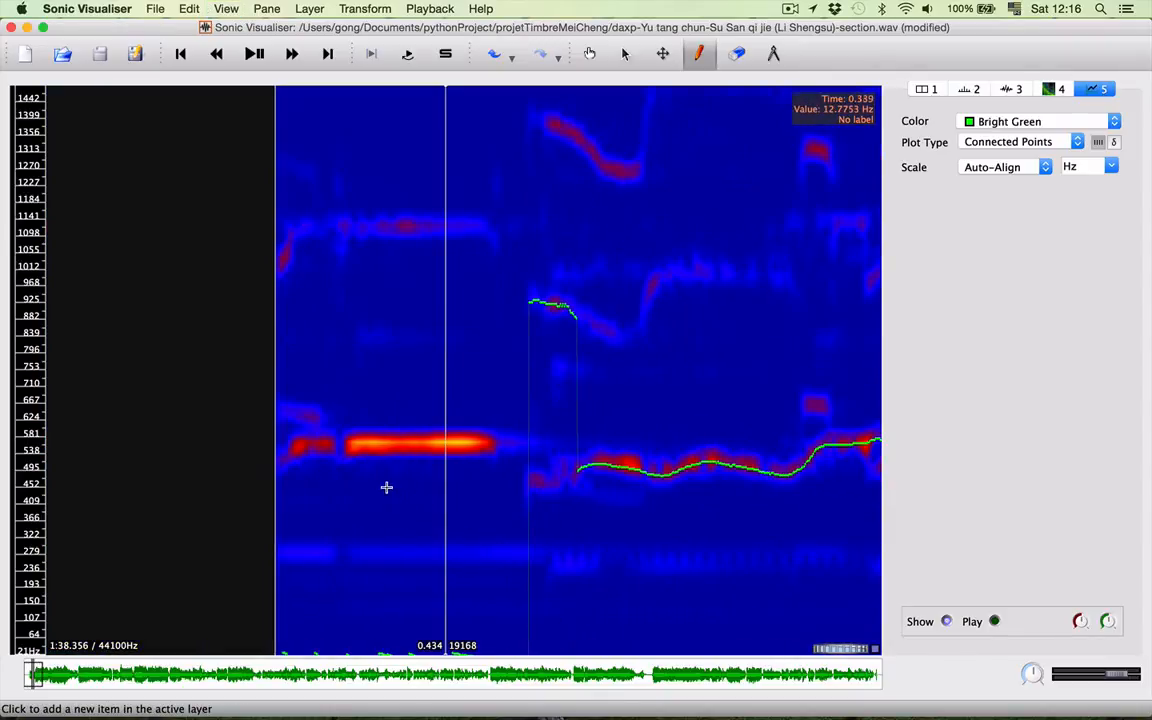
{"action": "left_click", "coordinate": [626, 55]}
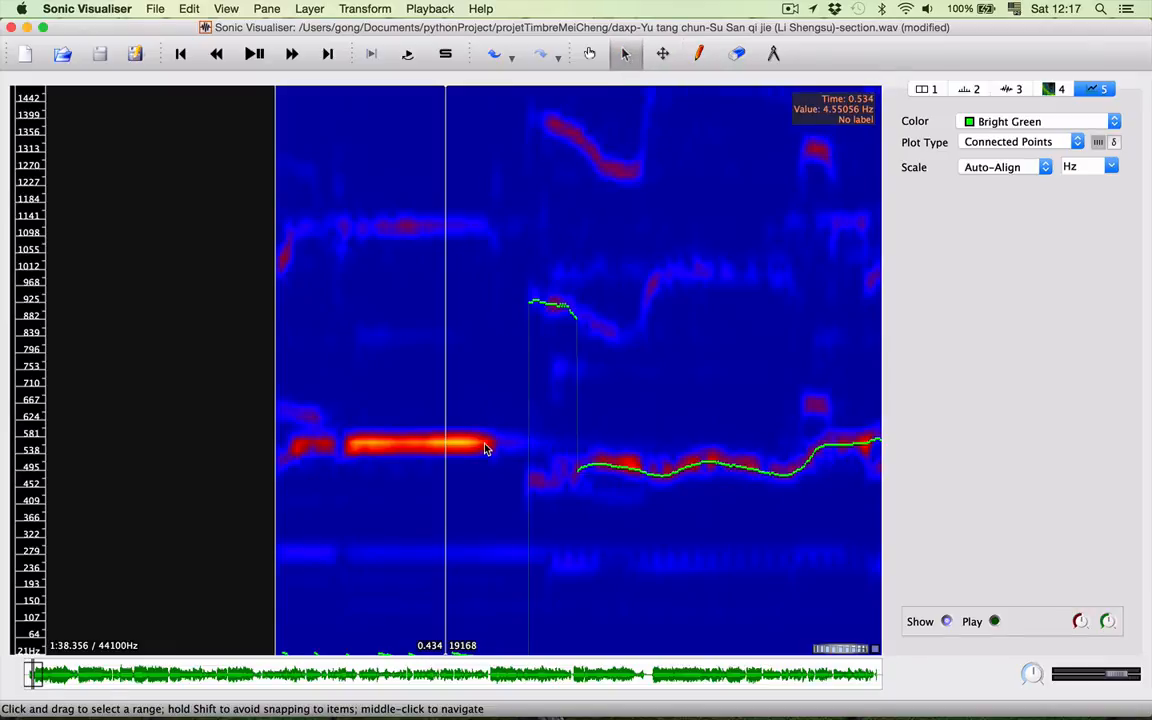
{"action": "left_click_drag", "start_coordinate": [503, 437], "coordinate": [289, 452]}
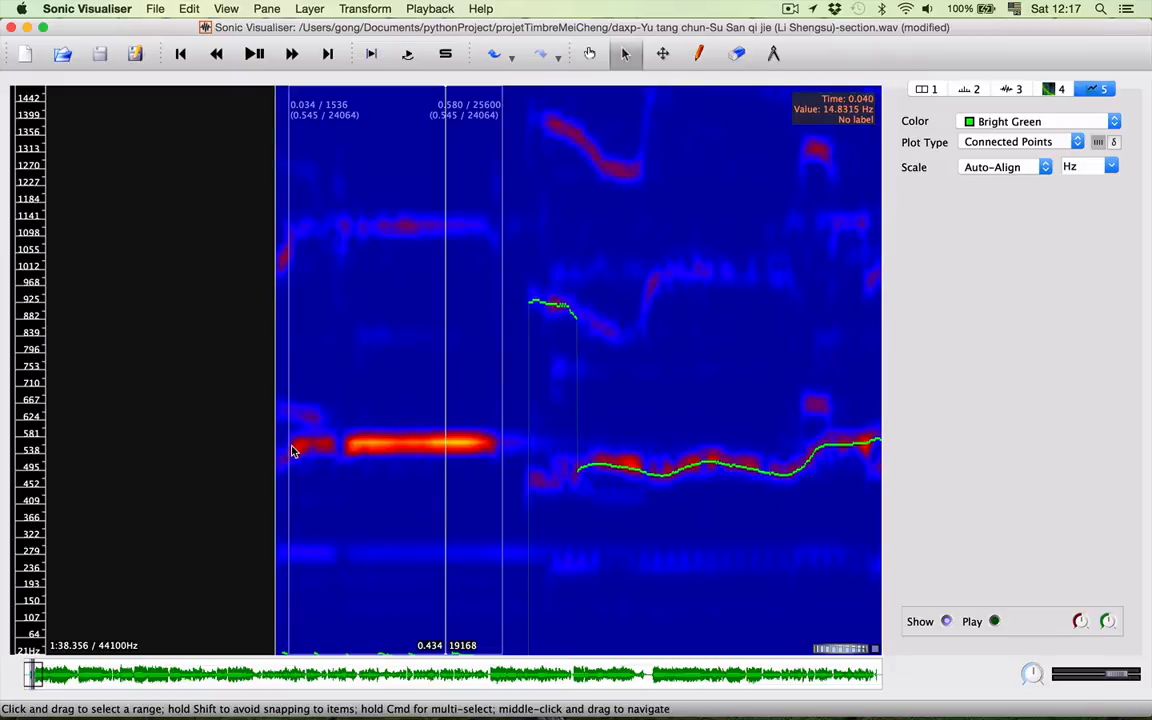
{"action": "left_click", "coordinate": [187, 8]}
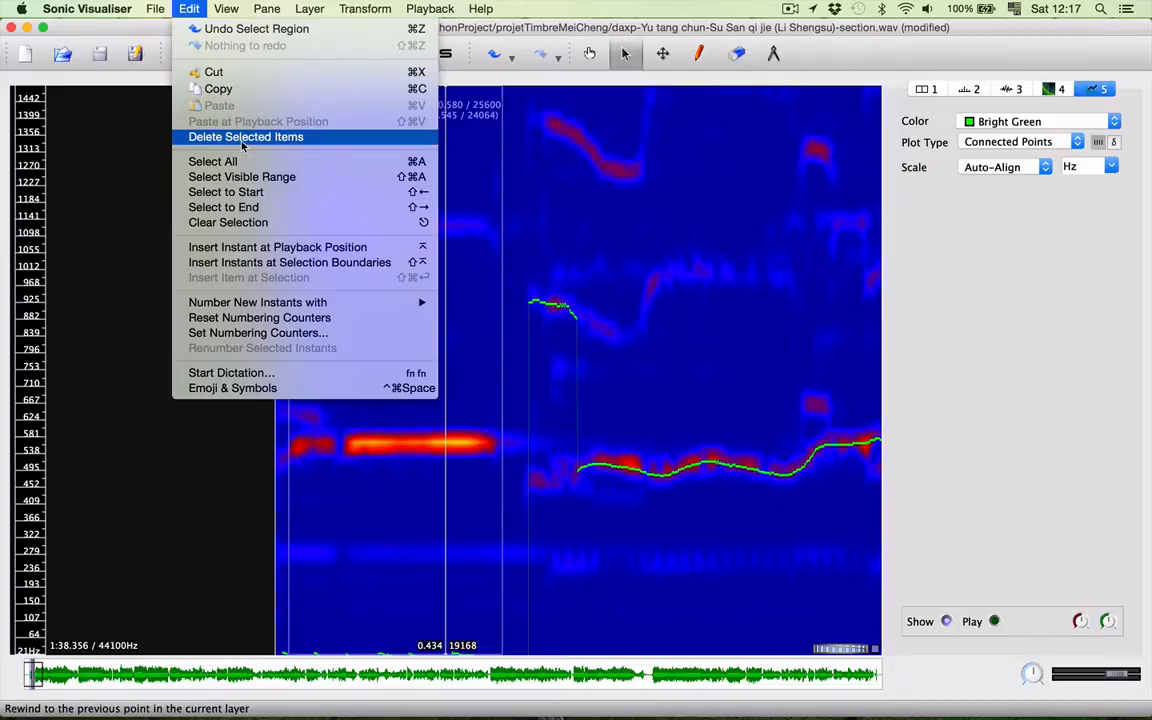
{"action": "left_click", "coordinate": [318, 142]}
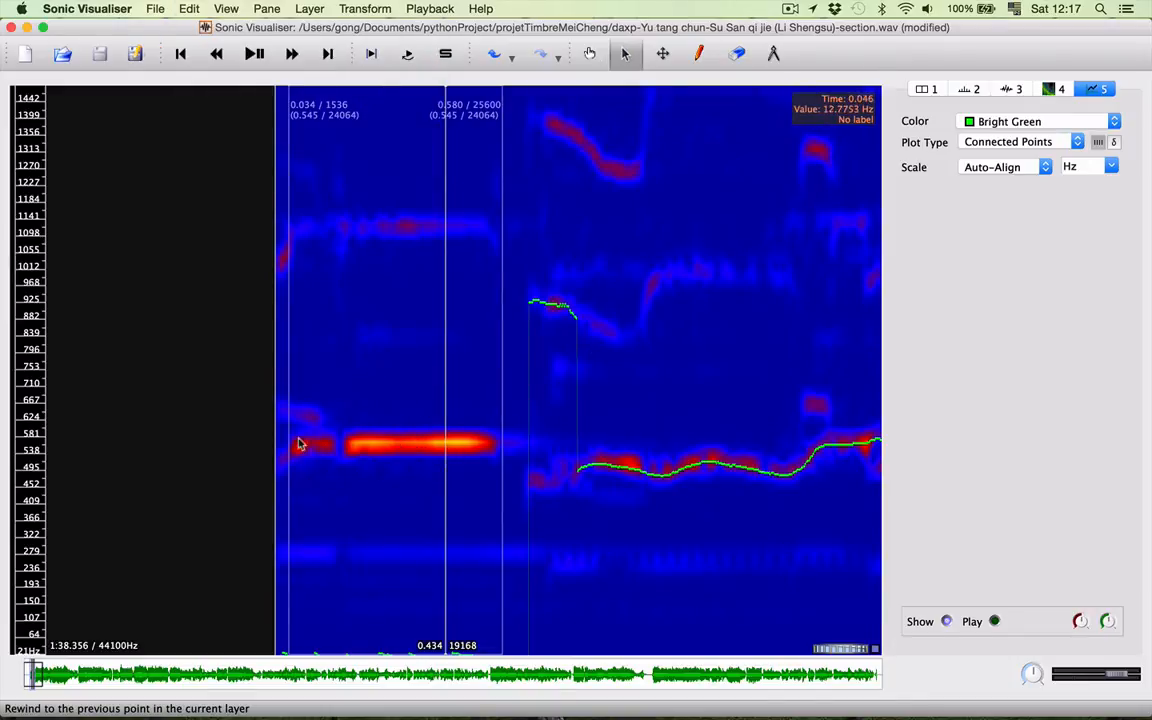
{"action": "left_click", "coordinate": [163, 8]}
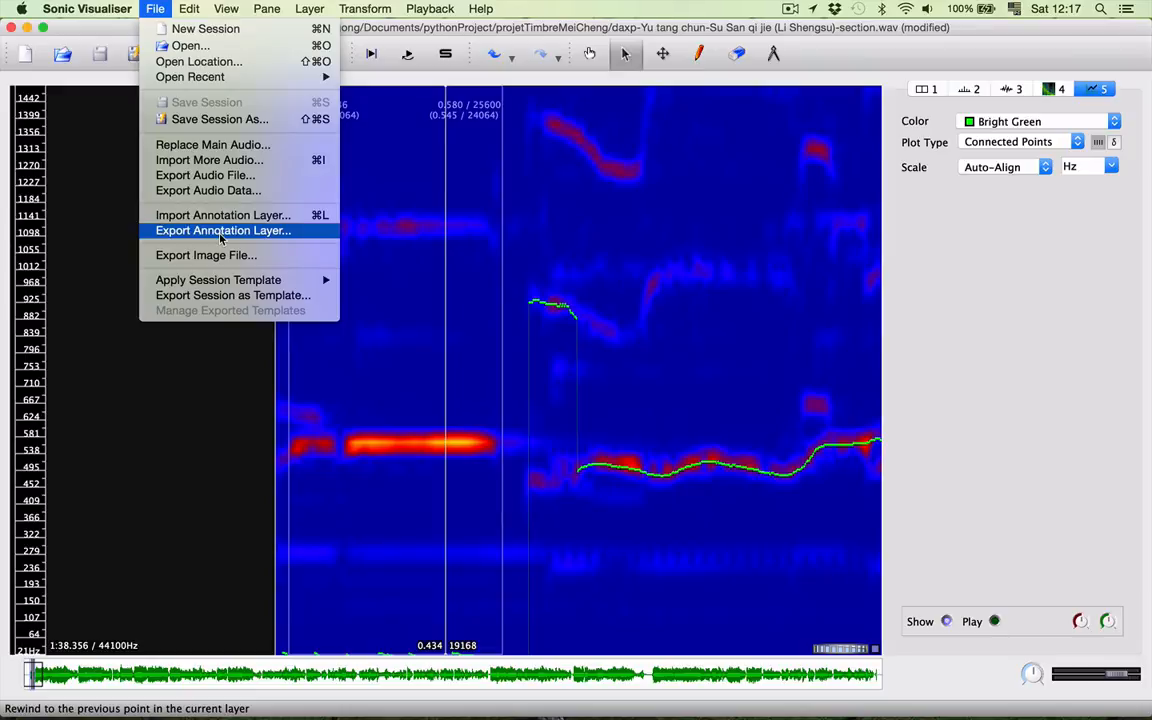
{"action": "left_click", "coordinate": [765, 102]}
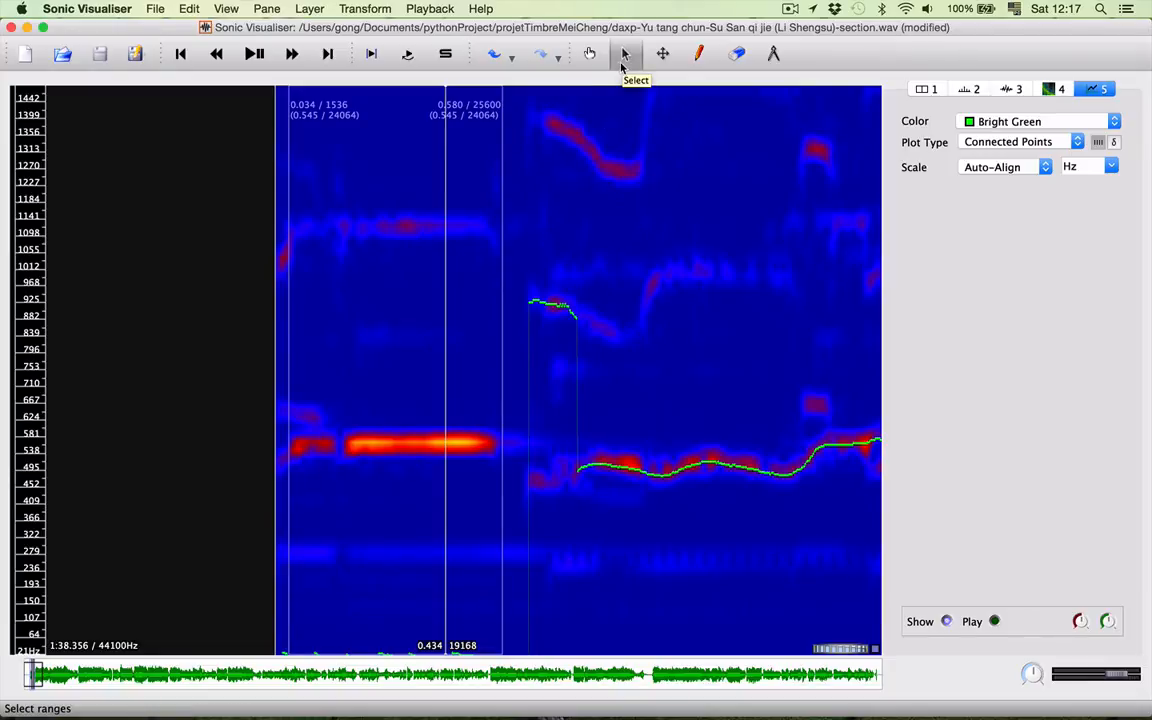
Step: Activate the Draw tool and examine the melody curve against the spectrogram from the first note to about 8.5 s for wrongly detected pitch
{"action": "left_click", "coordinate": [699, 56]}
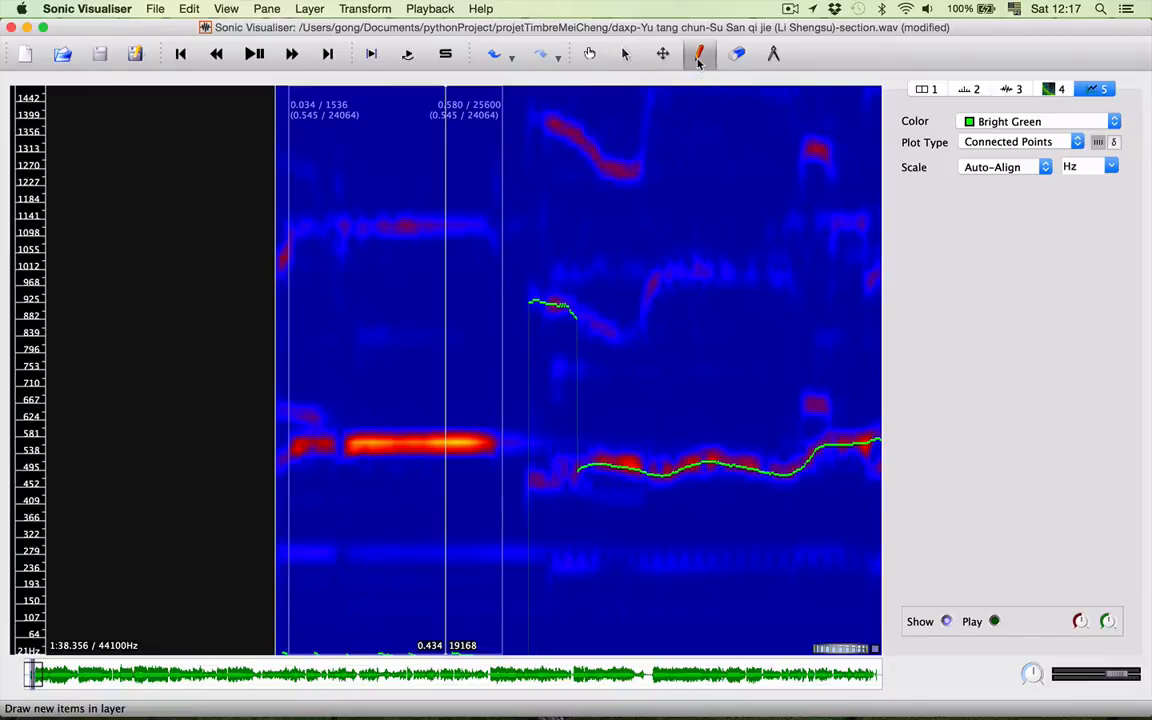
{"action": "key", "text": "Right"}
{"action": "key", "text": "Right"}
{"action": "key", "text": "Right"}
{"action": "key", "text": "Right"}
{"action": "key", "text": "Right"}
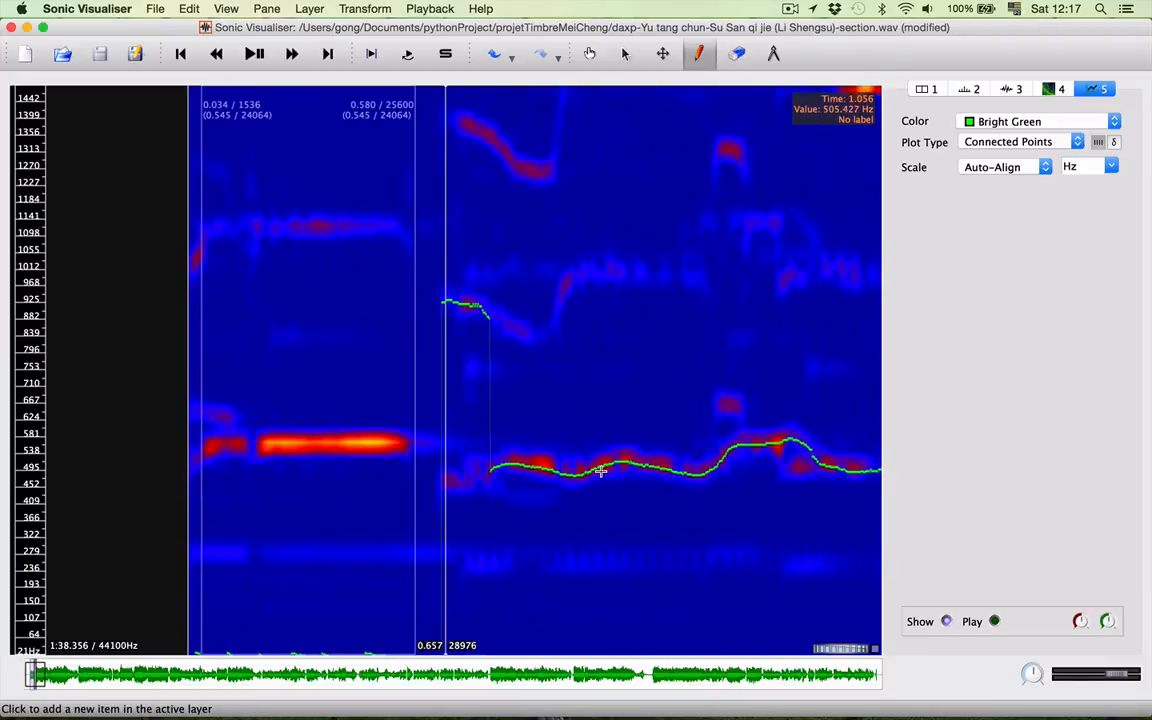
{"action": "key", "text": "Right"}
{"action": "key", "text": "Right"}
{"action": "key", "text": "Right"}
{"action": "key", "text": "Right"}
{"action": "key", "text": "Right"}
{"action": "key", "text": "Right"}
{"action": "key", "text": "Right"}
{"action": "key", "text": "Right"}
{"action": "key", "text": "Right"}
{"action": "key", "text": "Right"}
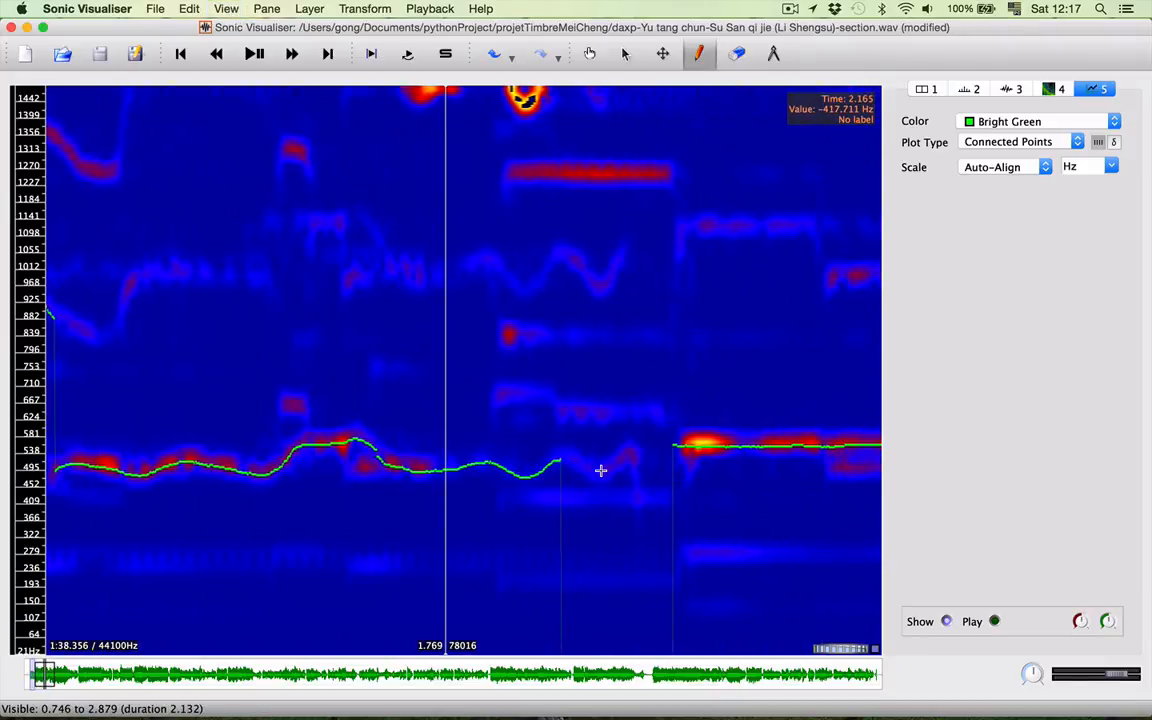
{"action": "key", "text": "Right"}
{"action": "key", "text": "Right"}
{"action": "key", "text": "Right"}
{"action": "key", "text": "Right"}
{"action": "key", "text": "Right"}
{"action": "key", "text": "Right"}
{"action": "key", "text": "Right"}
{"action": "key", "text": "Right"}
{"action": "key", "text": "Right"}
{"action": "key", "text": "Right"}
{"action": "key", "text": "Right"}
{"action": "key", "text": "Right"}
{"action": "key", "text": "Right"}
{"action": "key", "text": "Right"}
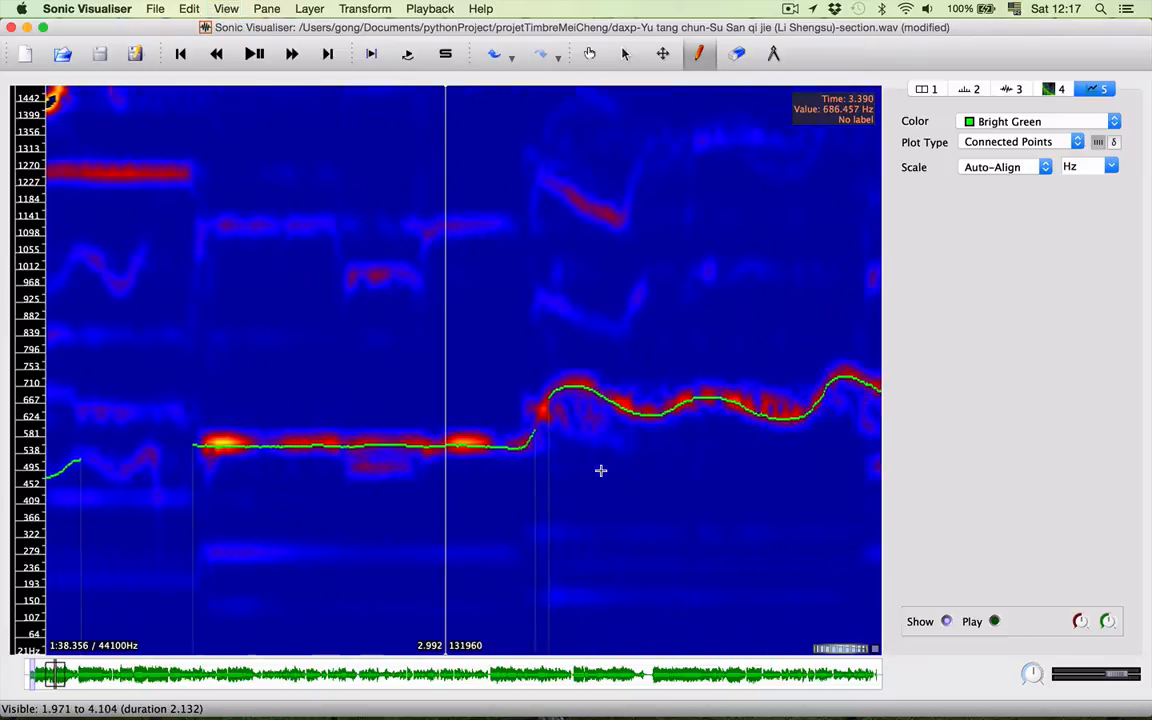
{"action": "key", "text": "Right"}
{"action": "key", "text": "Right"}
{"action": "key", "text": "Right"}
{"action": "key", "text": "Right"}
{"action": "key", "text": "Right"}
{"action": "key", "text": "Right"}
{"action": "key", "text": "Right"}
{"action": "key", "text": "Right"}
{"action": "key", "text": "Right"}
{"action": "key", "text": "Right"}
{"action": "key", "text": "Right"}
{"action": "key", "text": "Right"}
{"action": "key", "text": "Right"}
{"action": "key", "text": "Right"}
{"action": "key", "text": "Right"}
{"action": "key", "text": "Right"}
{"action": "key", "text": "Right"}
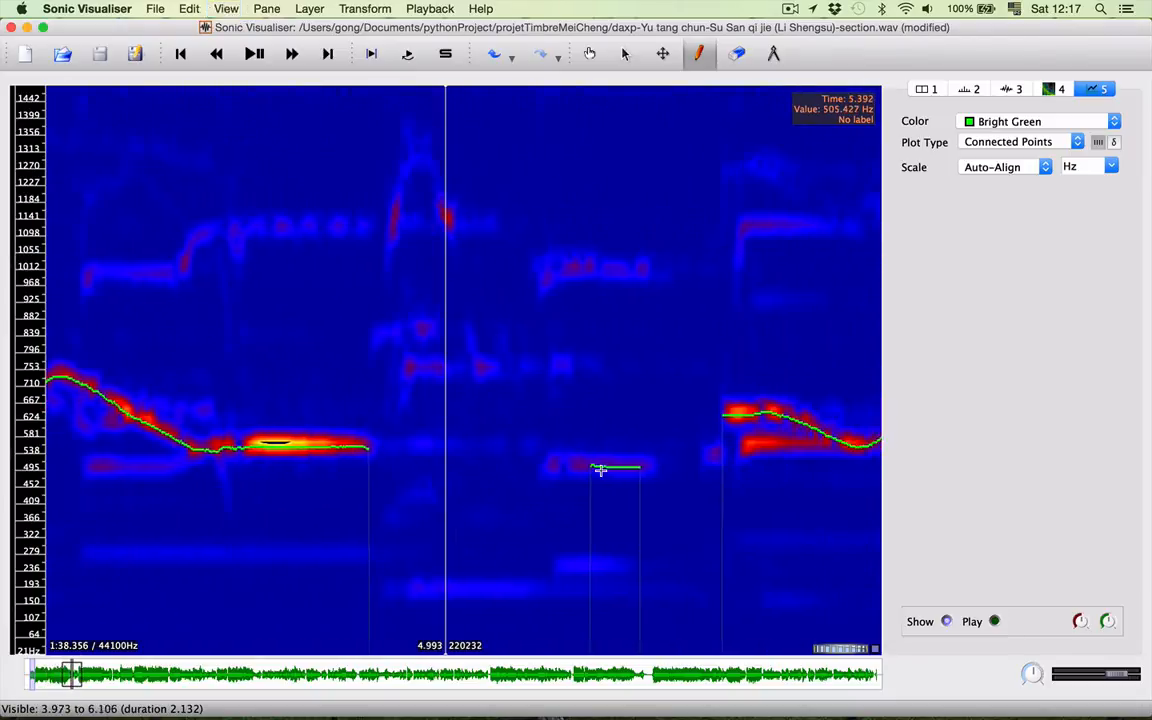
{"action": "key", "text": "Right"}
{"action": "key", "text": "Right"}
{"action": "key", "text": "Right"}
{"action": "key", "text": "Right"}
{"action": "key", "text": "Right"}
{"action": "key", "text": "Right"}
{"action": "key", "text": "Right"}
{"action": "key", "text": "Right"}
{"action": "key", "text": "Right"}
{"action": "key", "text": "Right"}
{"action": "key", "text": "Right"}
{"action": "key", "text": "Right"}
{"action": "key", "text": "Right"}
{"action": "key", "text": "Right"}
{"action": "key", "text": "Right"}
{"action": "key", "text": "Right"}
{"action": "key", "text": "Right"}
{"action": "key", "text": "Right"}
{"action": "key", "text": "Right"}
{"action": "key", "text": "Right"}
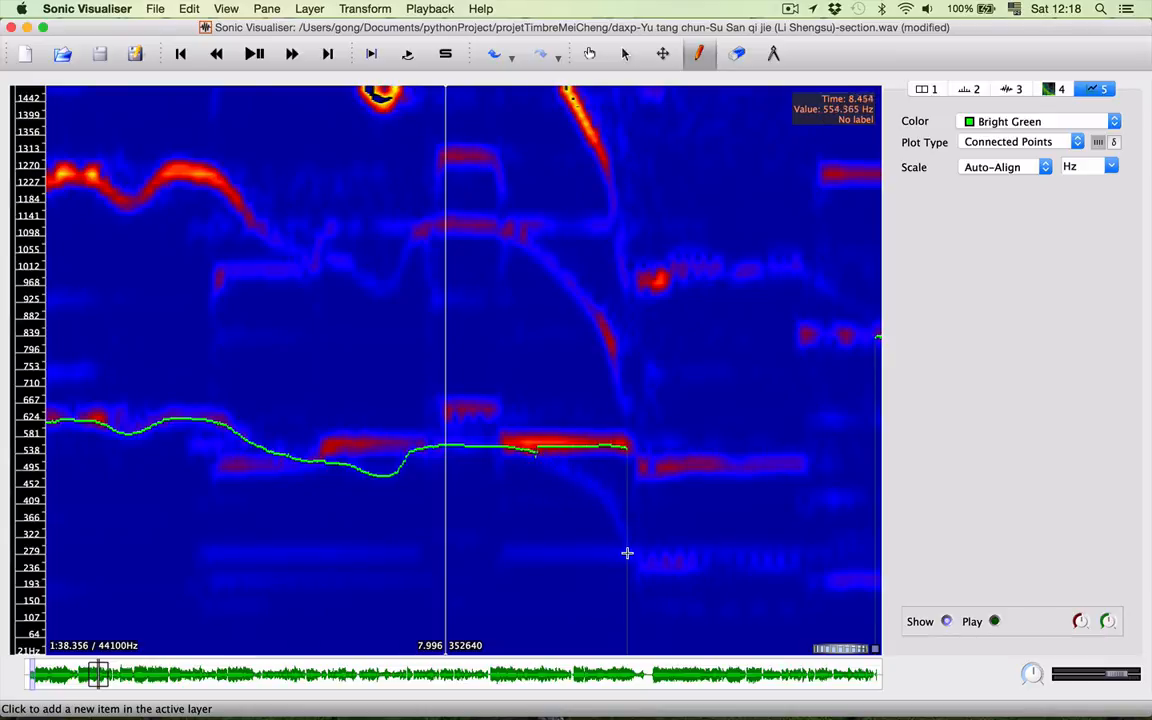
{"action": "scroll", "coordinate": [627, 553], "scroll_direction": "right", "scroll_amount": 2}
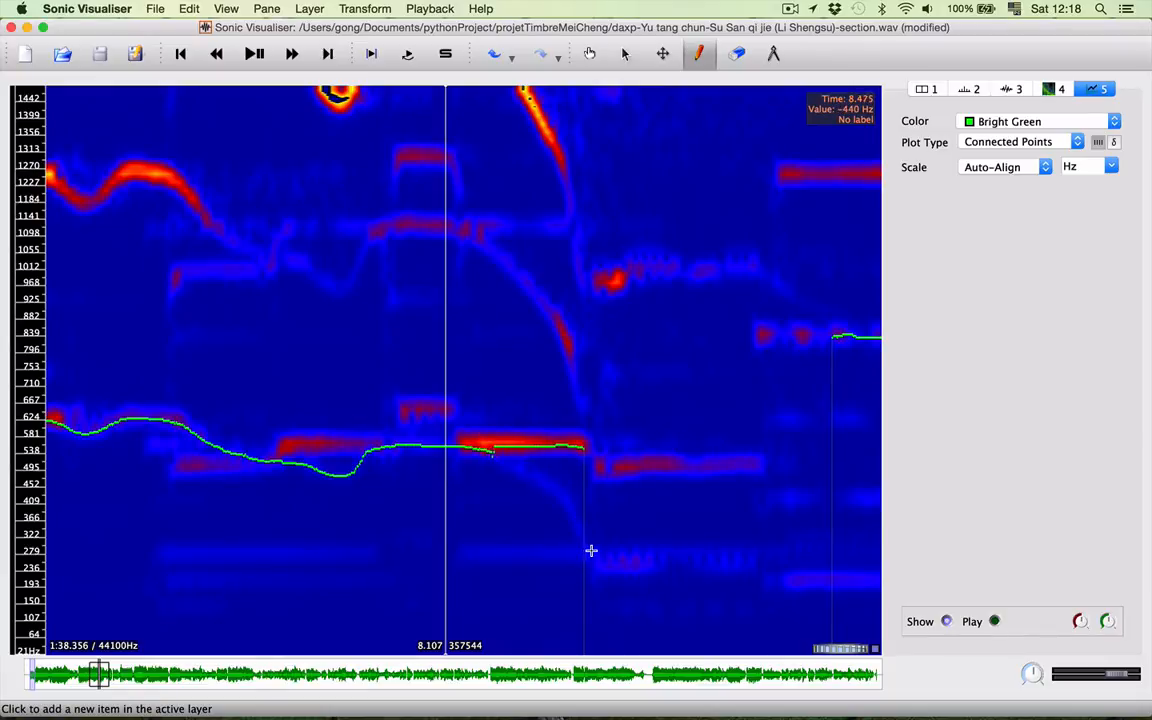
Step: Set the spectrogram layer's colour rotation to 52 and make the melody layer active again
{"action": "left_click", "coordinate": [1050, 91]}
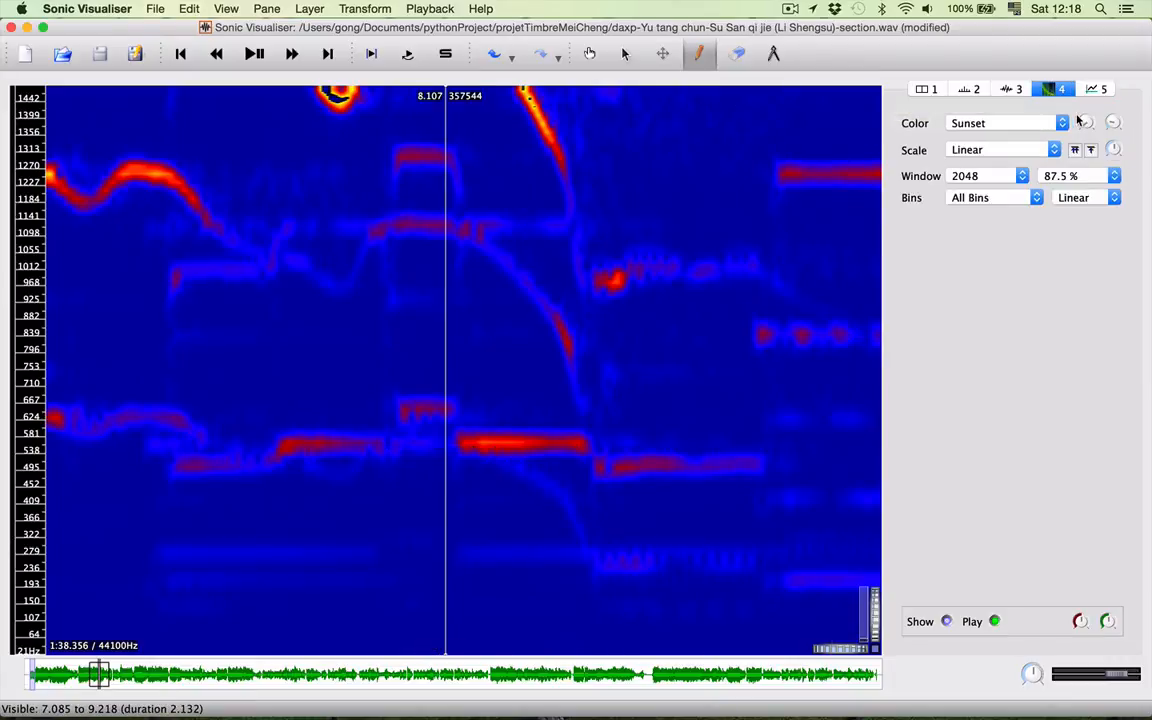
{"action": "left_click_drag", "start_coordinate": [1112, 125], "coordinate": [1114, 122]}
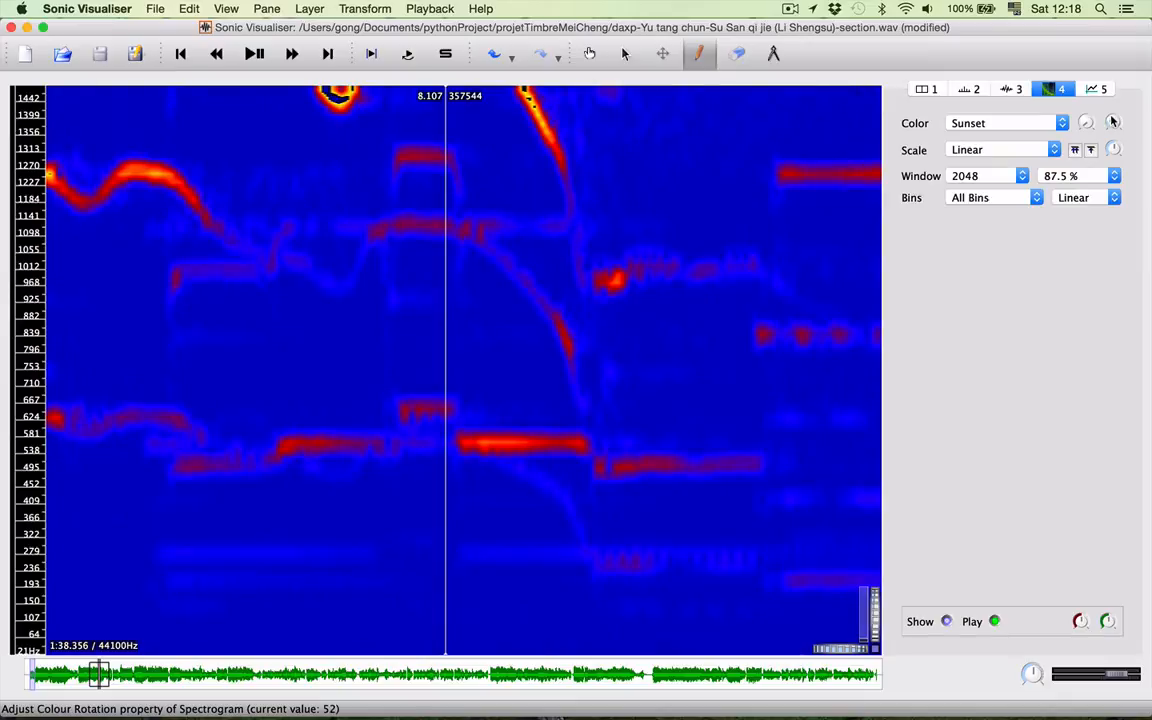
{"action": "left_click", "coordinate": [1099, 89]}
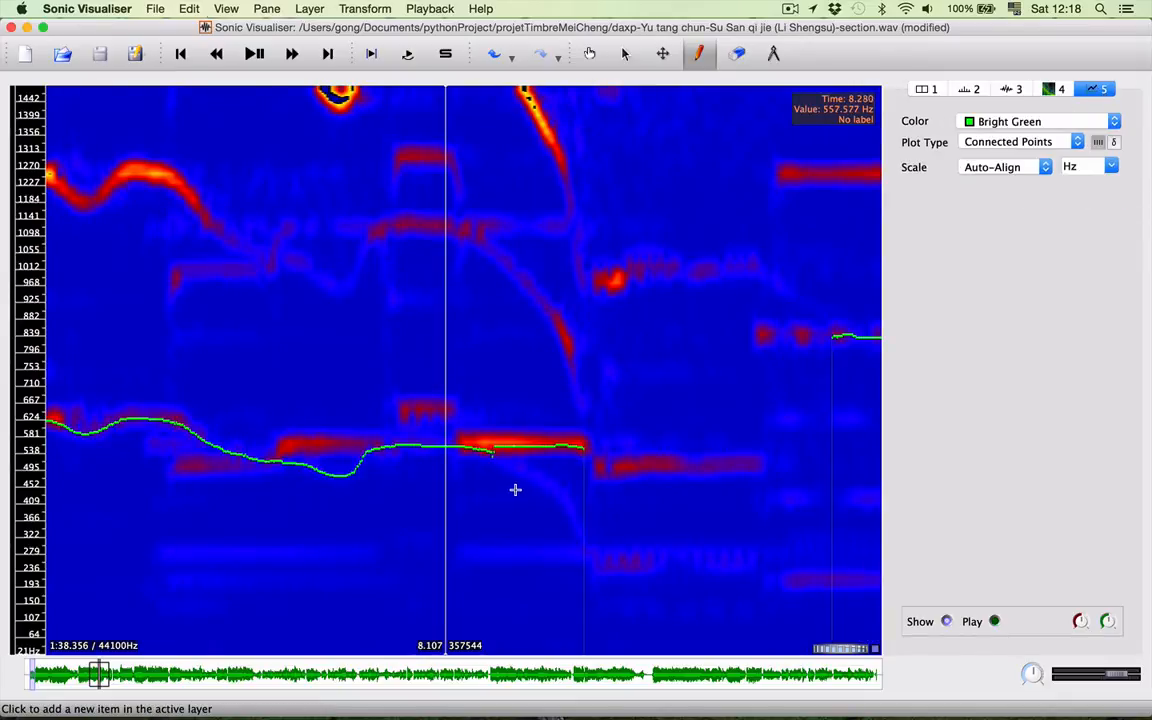
Step: Redraw the melody curve along the faint descending glide, from about 520 Hz at 8.23 s down to about 310 Hz at 8.45 s
{"action": "scroll", "coordinate": [515, 489], "scroll_direction": "up", "scroll_amount": 5}
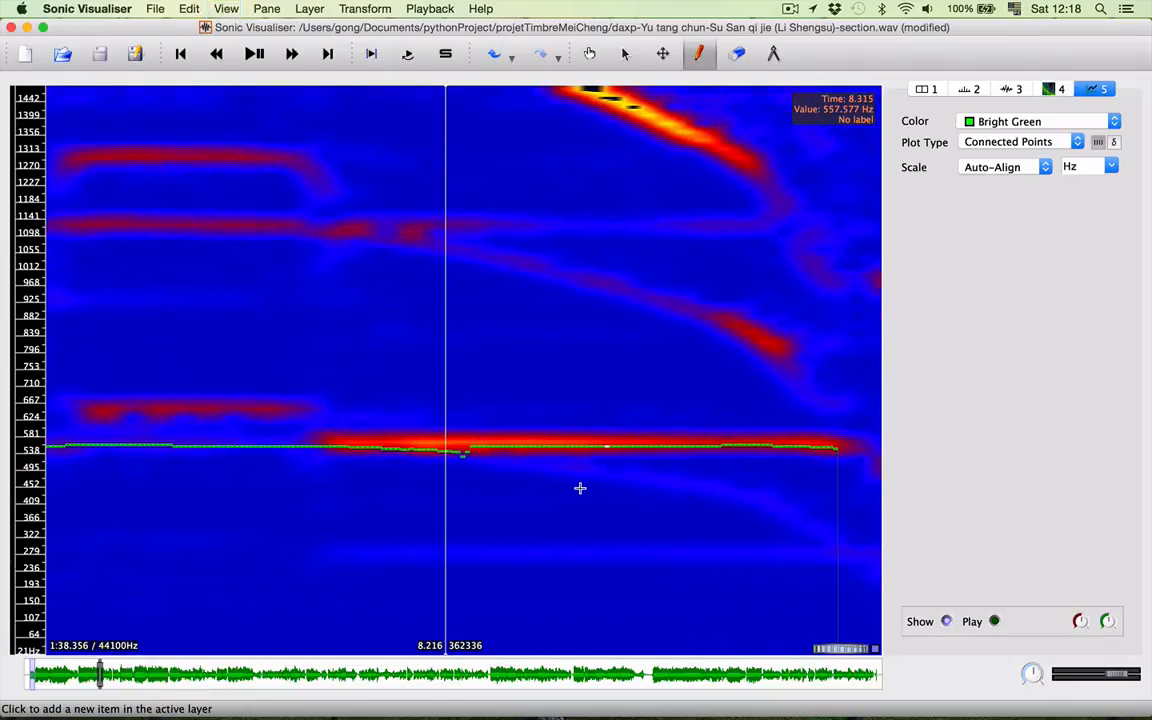
{"action": "scroll", "coordinate": [580, 488], "scroll_direction": "right", "scroll_amount": 3}
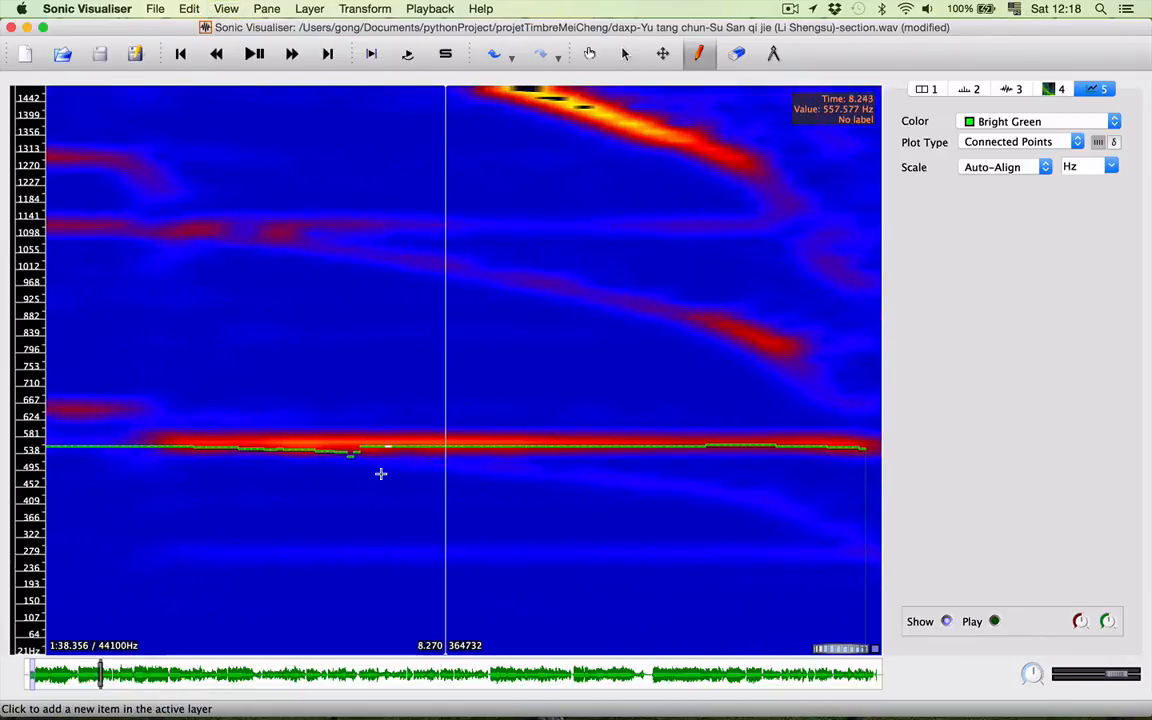
{"action": "mouse_move", "coordinate": [347, 458]}
{"action": "left_mouse_down"}
{"action": "mouse_move", "coordinate": [738, 494]}
{"action": "mouse_move", "coordinate": [864, 539]}
{"action": "left_mouse_up"}
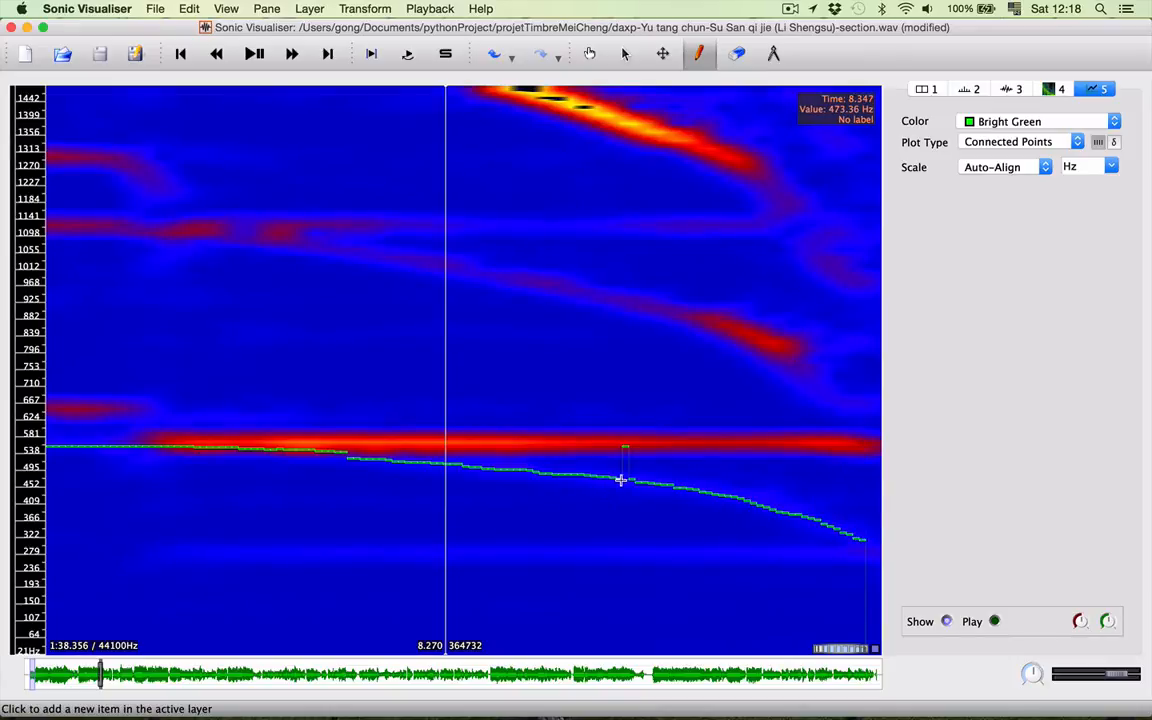
{"action": "scroll", "coordinate": [599, 463], "scroll_direction": "down", "scroll_amount": 4}
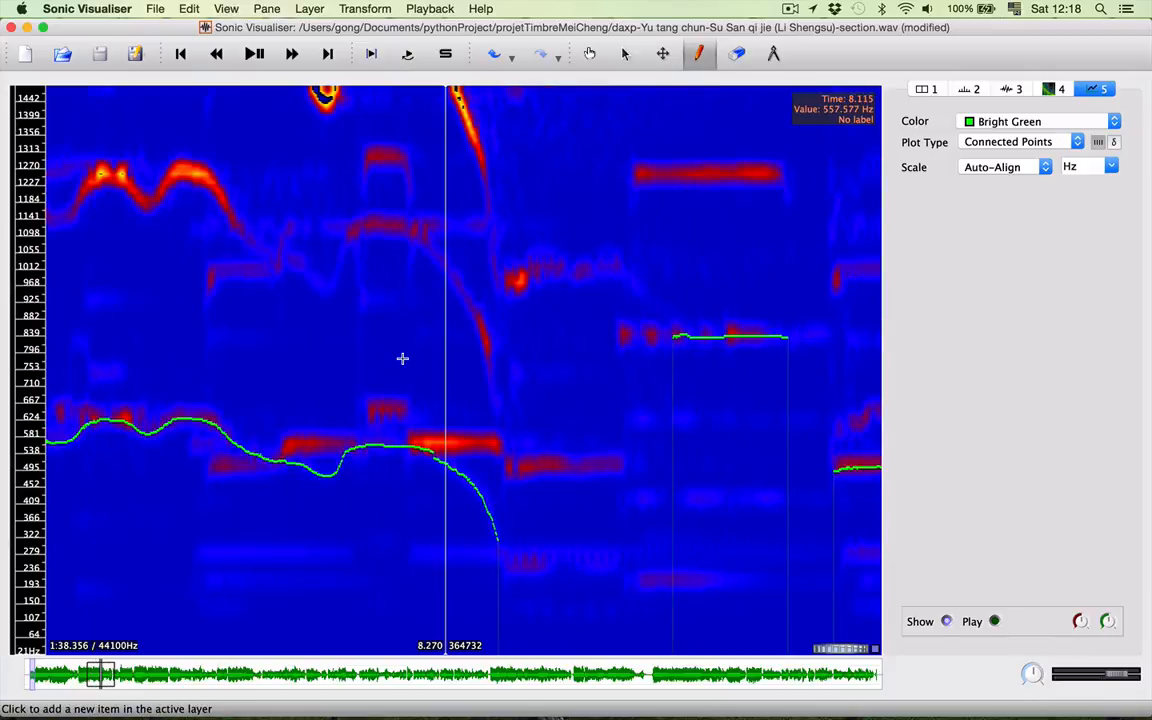
{"action": "scroll", "coordinate": [187, 226], "scroll_direction": "down", "scroll_amount": 2}
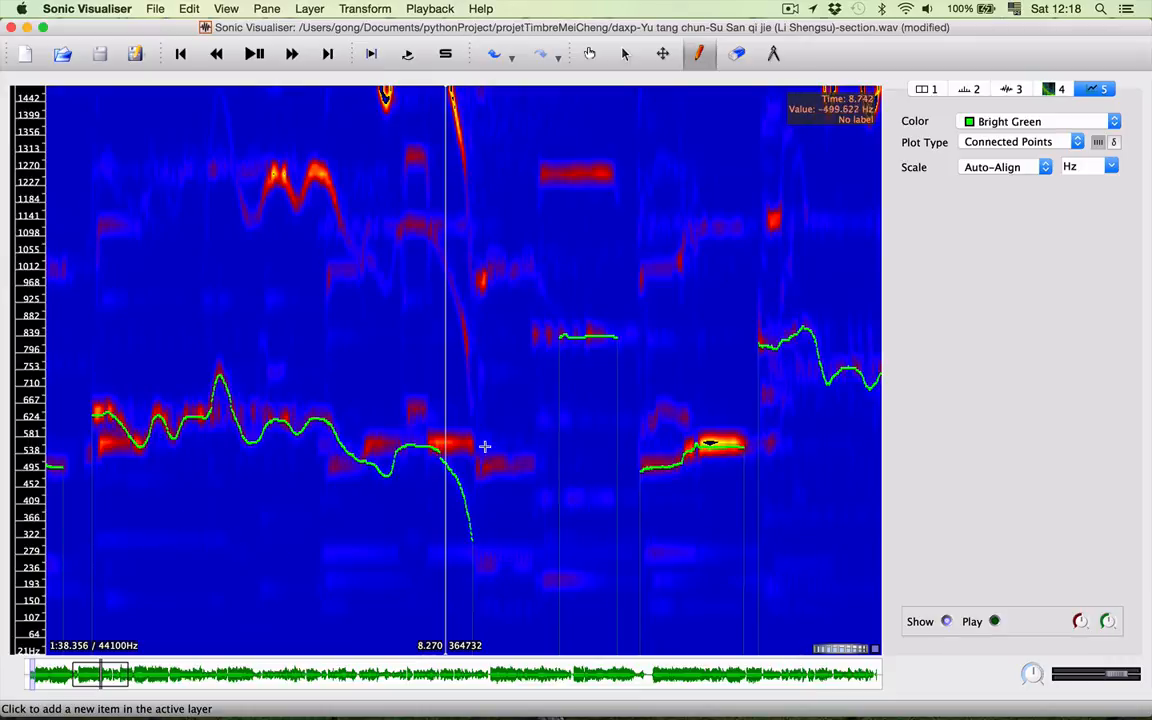
Step: Check the annotation layer export dialog with its text file format and leave it without saving
{"action": "left_click", "coordinate": [151, 11]}
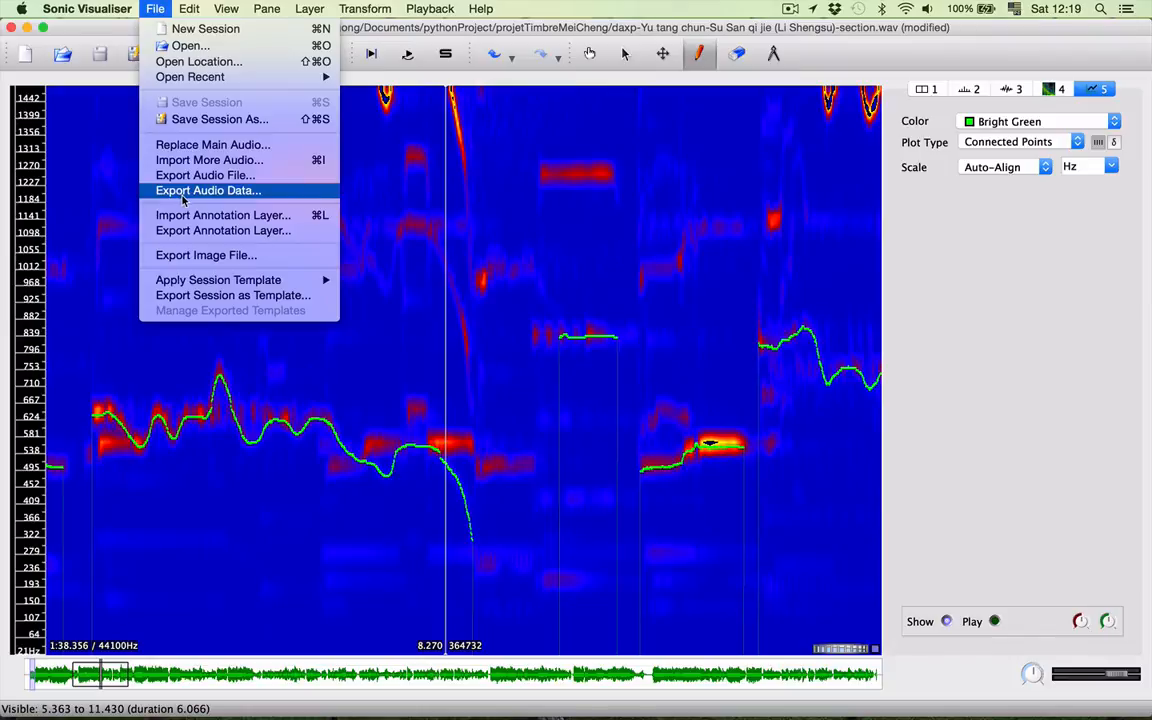
{"action": "left_click", "coordinate": [195, 231]}
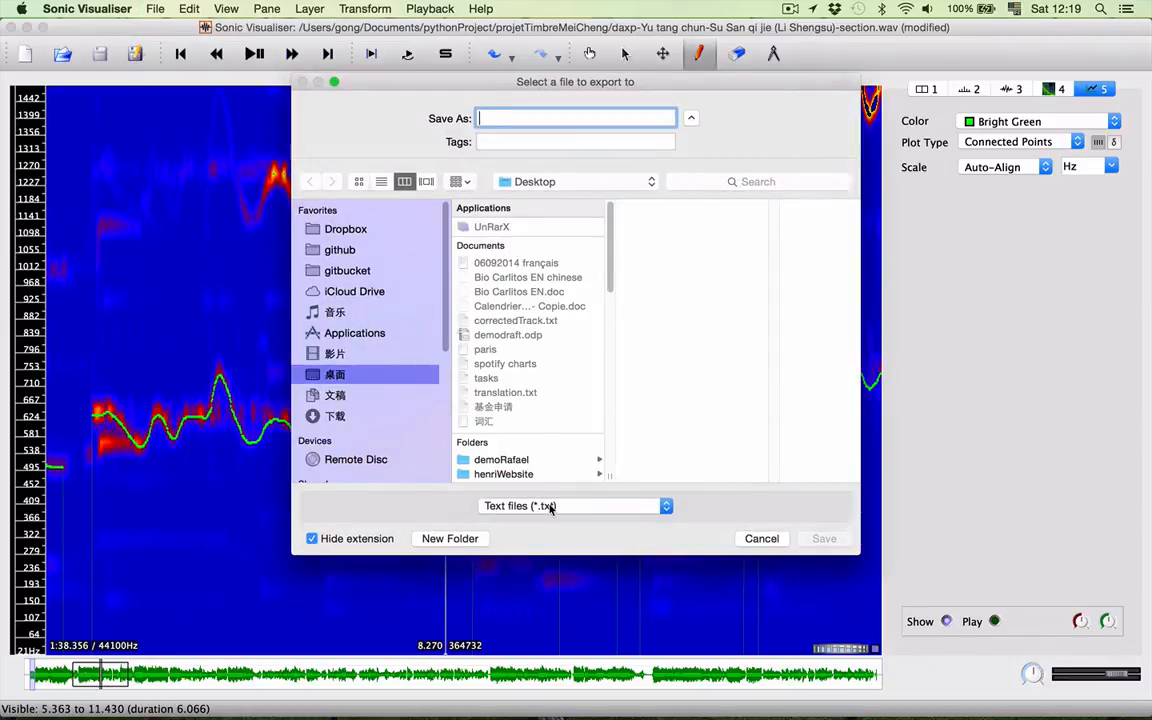
{"action": "left_click", "coordinate": [766, 539]}
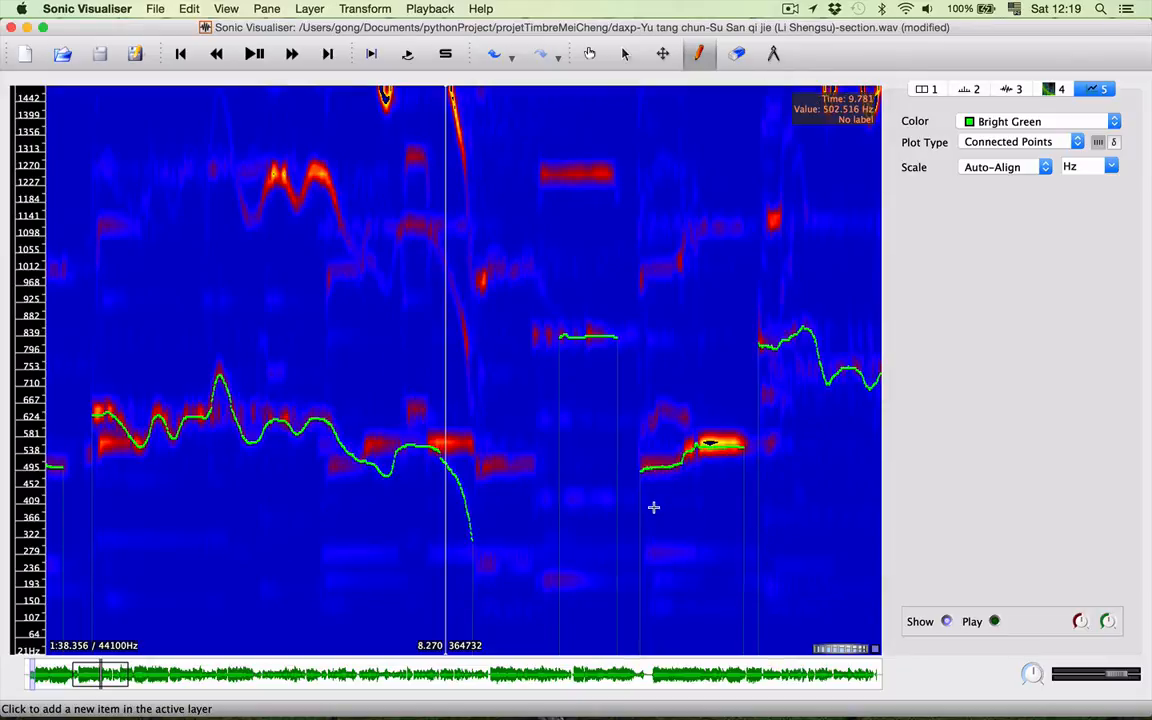